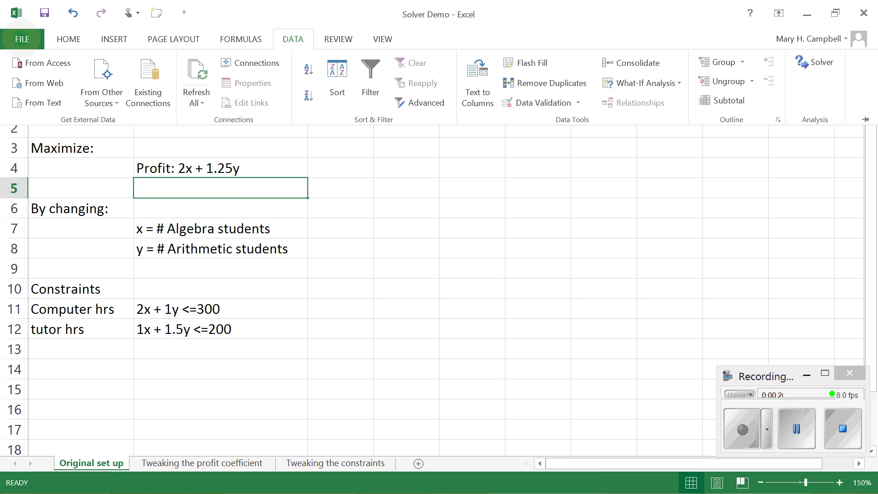
# - Enable the Solver Add-in through the Excel add-ins options and check that Solver is offered among the data analysis tools
pyautogui.click(22, 39)
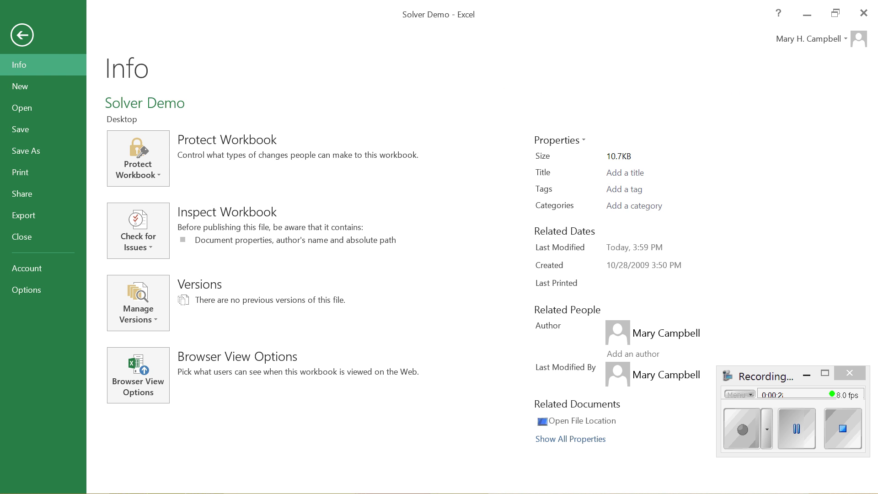
pyautogui.click(27, 290)
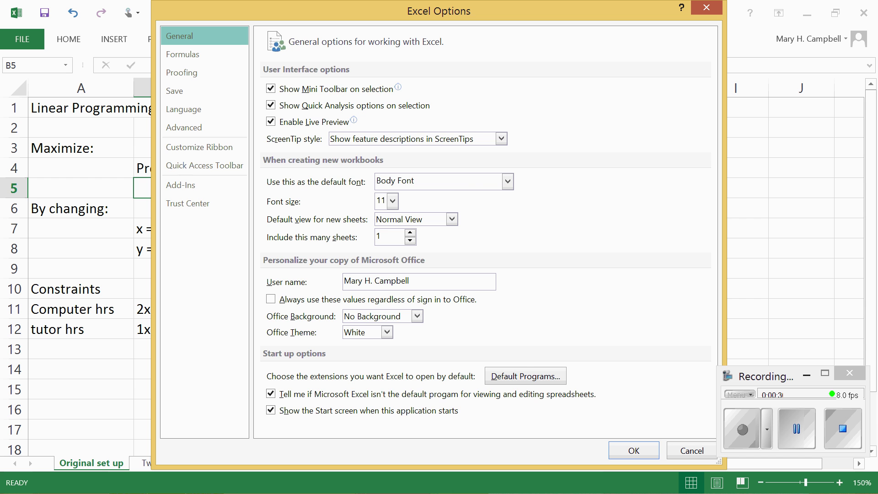
pyautogui.click(180, 185)
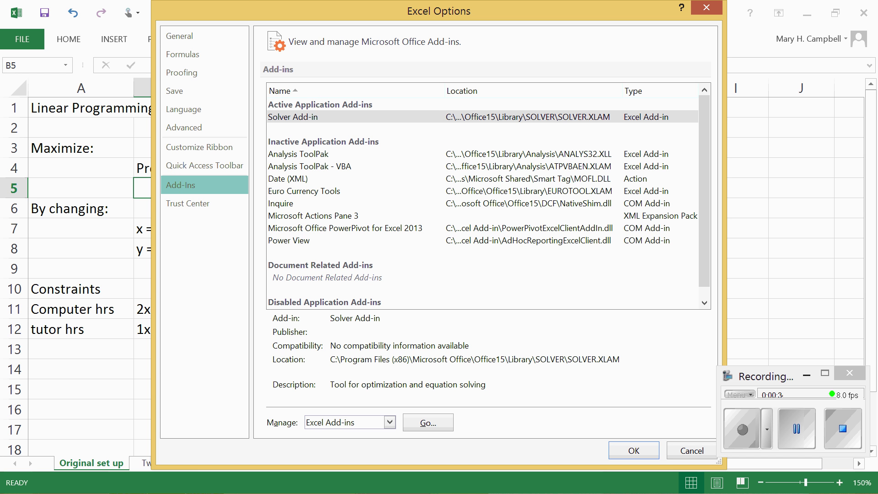
pyautogui.click(428, 423)
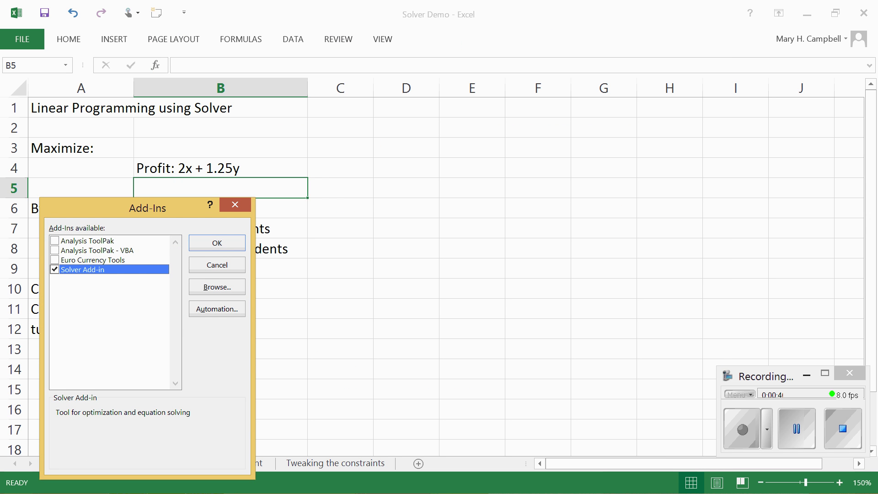
pyautogui.click(230, 239)
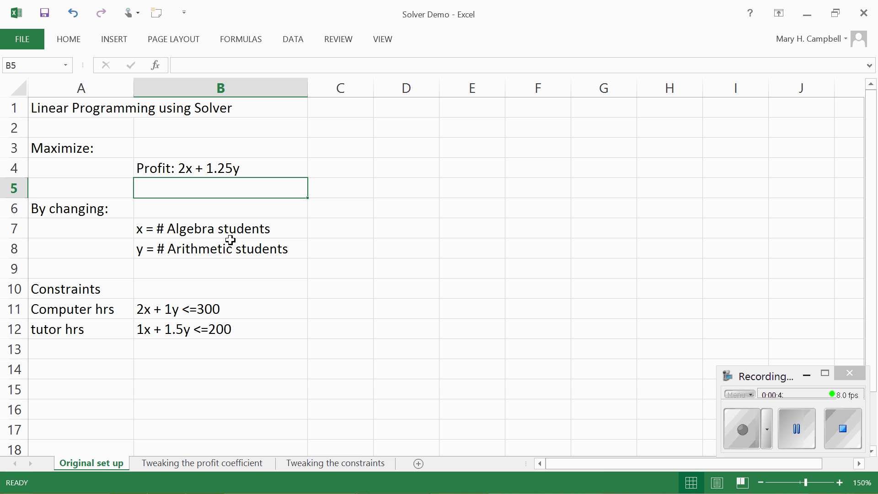
pyautogui.click(293, 39)
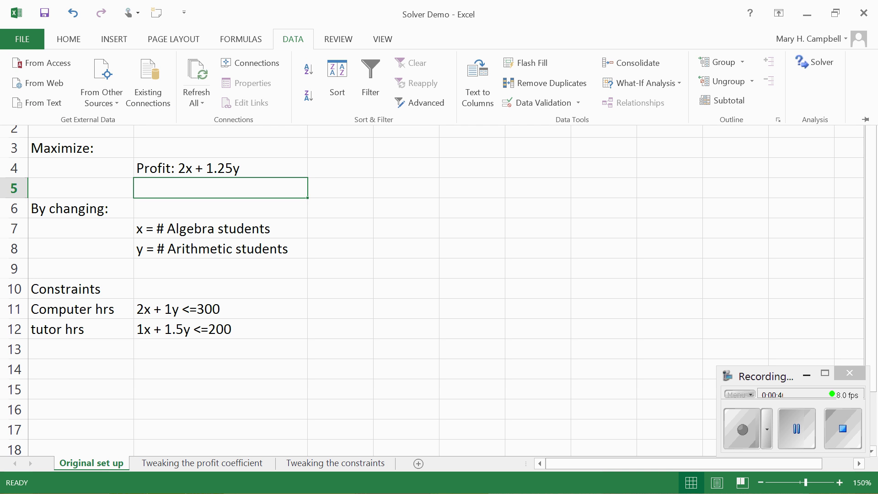
pyautogui.click(68, 39)
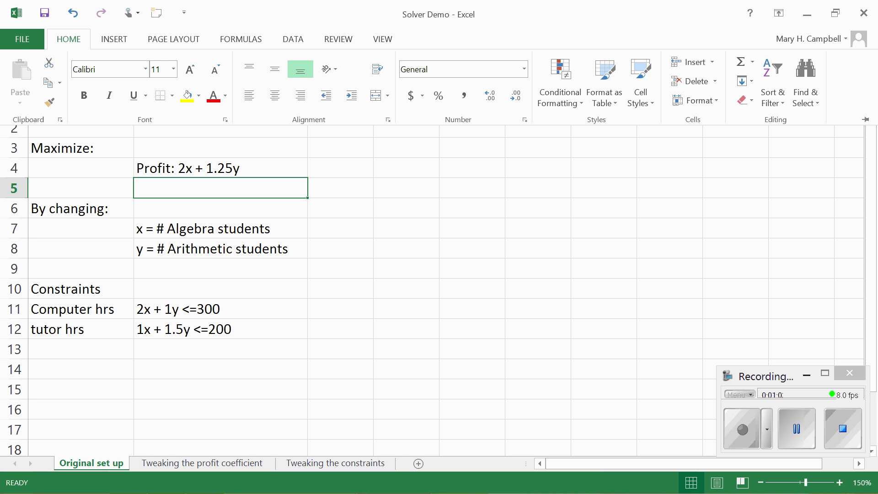
pyautogui.hotkey('ctrl', 'F1')
pyautogui.click(81, 329)
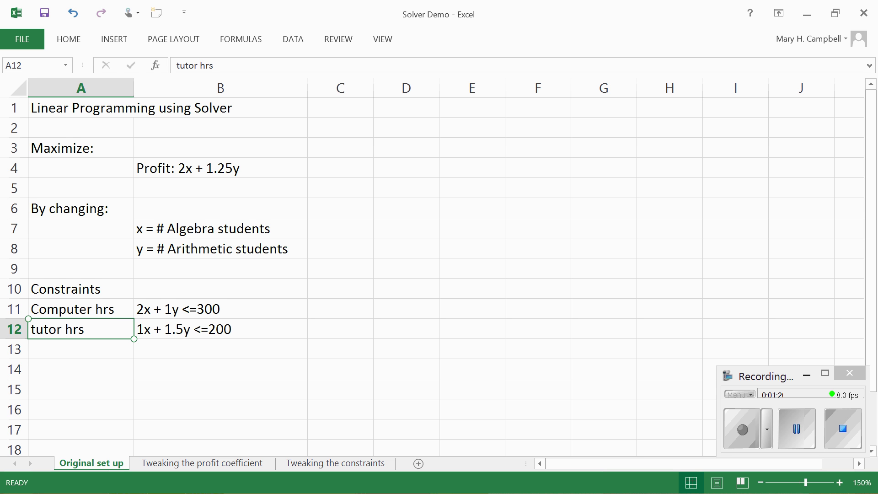
# - Apply all borders and a light blue fill to the two variable cells D7:D8
pyautogui.click(406, 228)
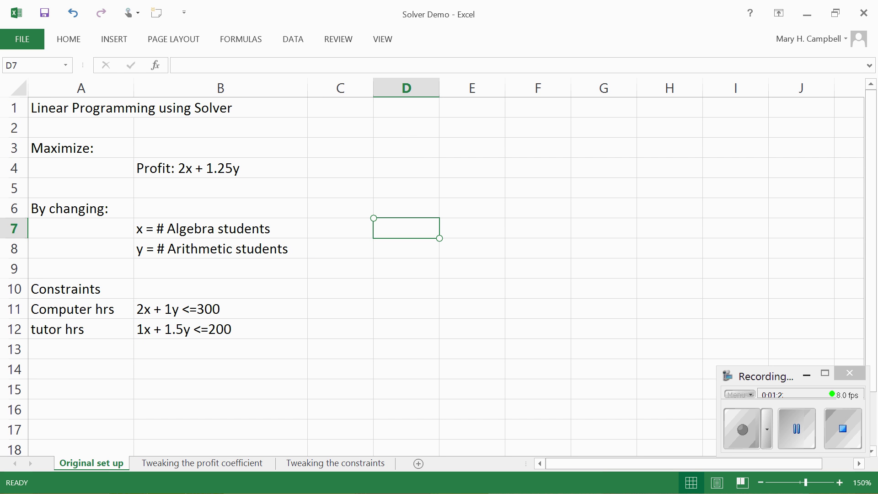
pyautogui.moveTo(440, 239); pyautogui.dragTo(439, 258)
pyautogui.click(68, 39)
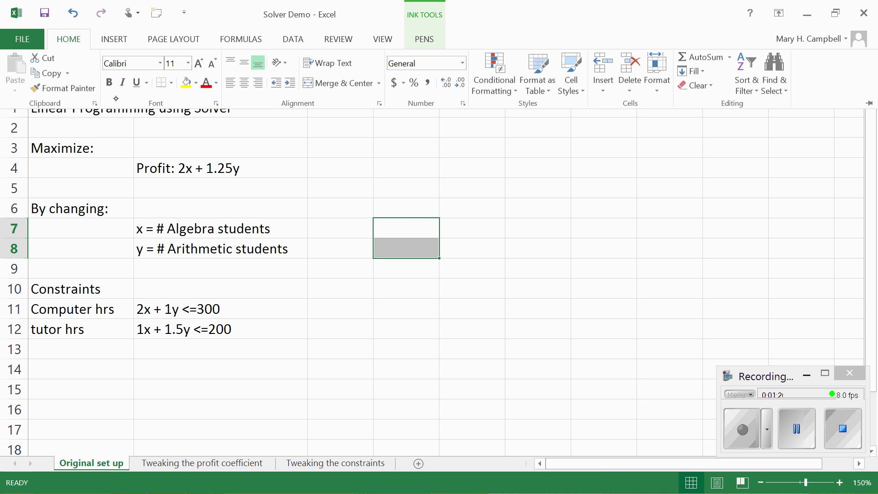
pyautogui.click(172, 83)
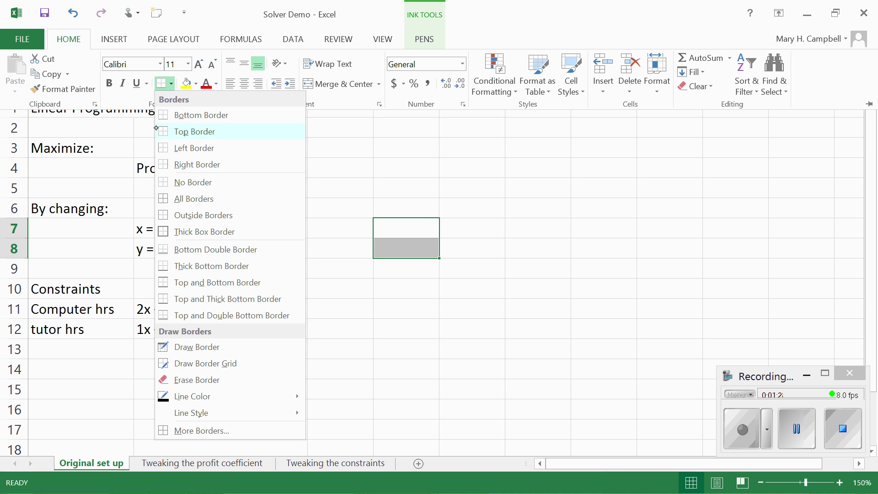
pyautogui.click(196, 199)
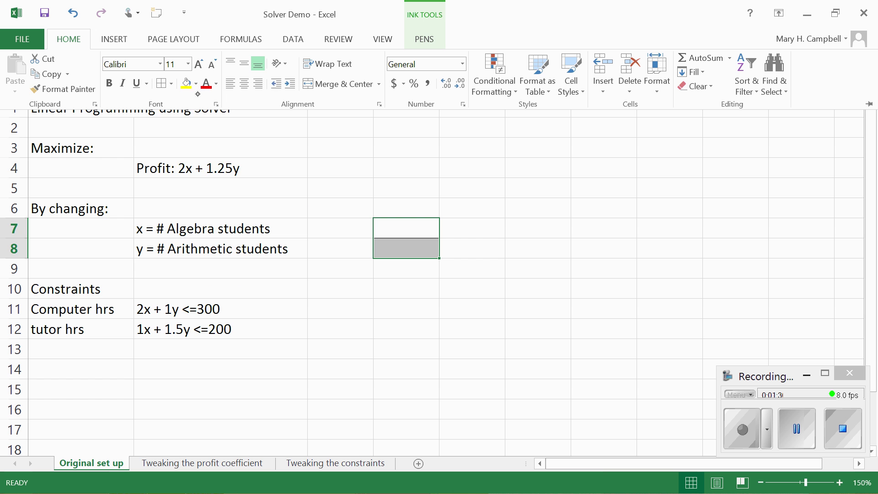
pyautogui.click(196, 84)
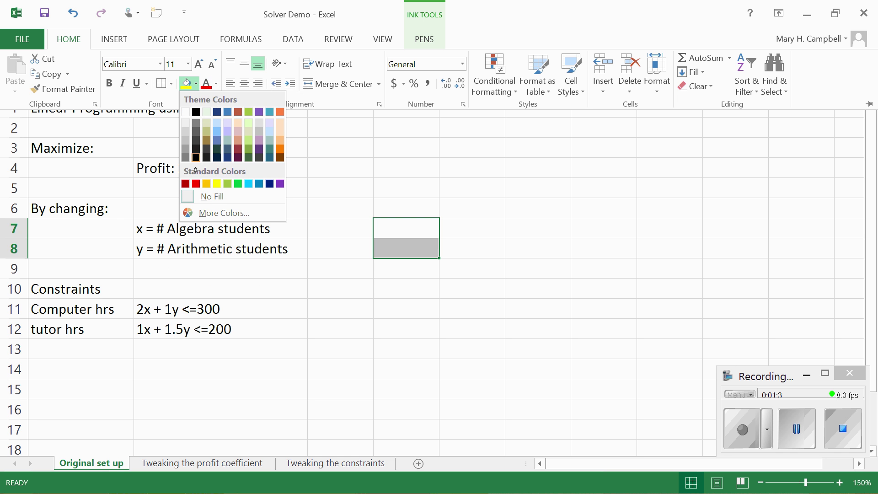
pyautogui.click(218, 131)
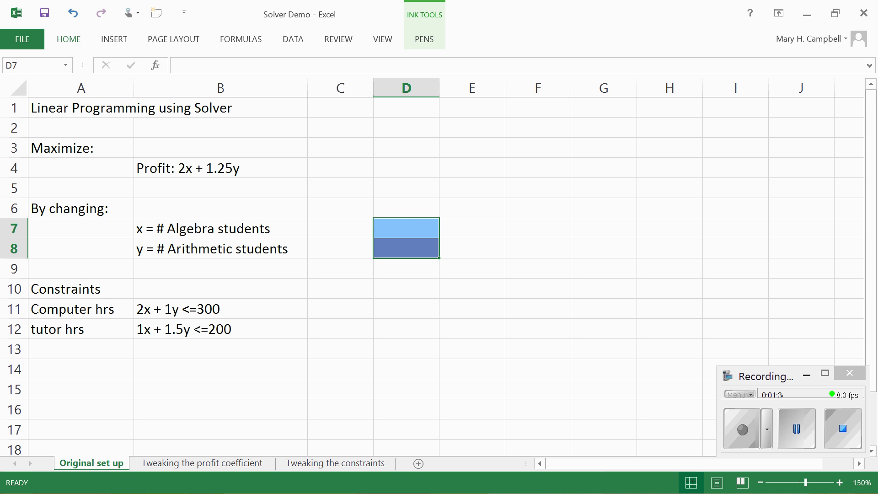
# - Enter 1 as the starting value for both the algebra and arithmetic student counts in D7 and D8
pyautogui.write('1')
pyautogui.press('Return')
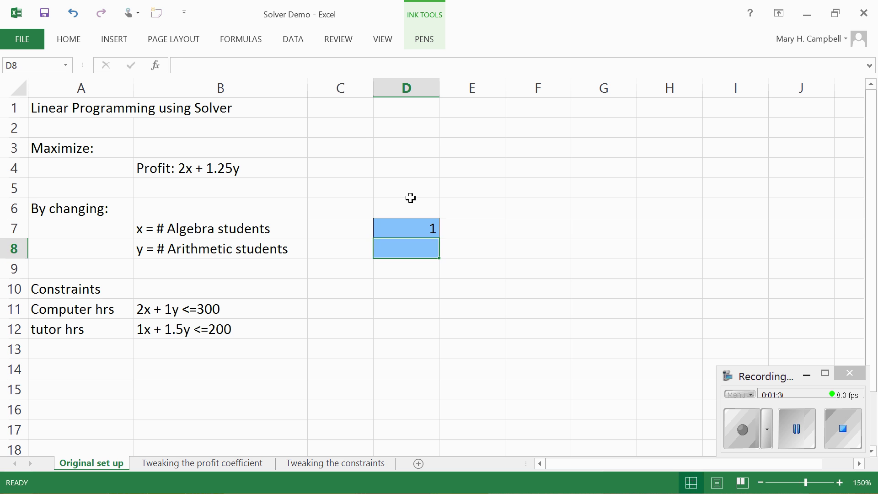
pyautogui.write('1')
pyautogui.press('Return')
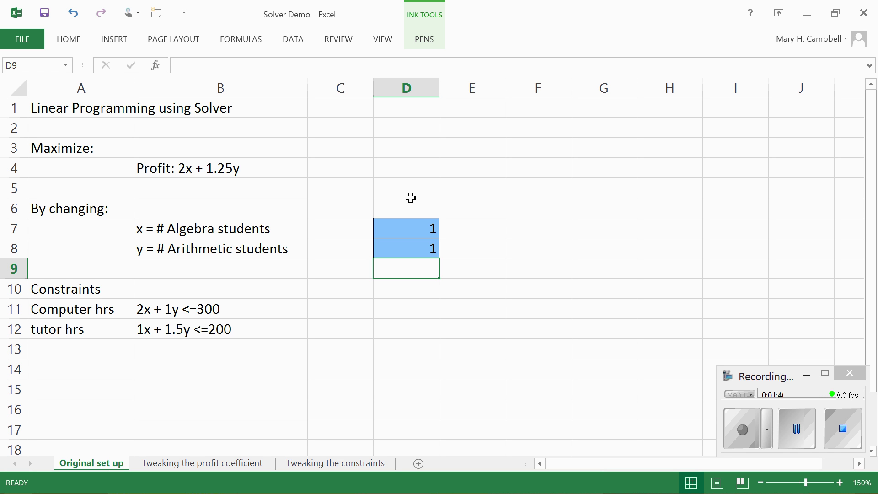
pyautogui.click(424, 247)
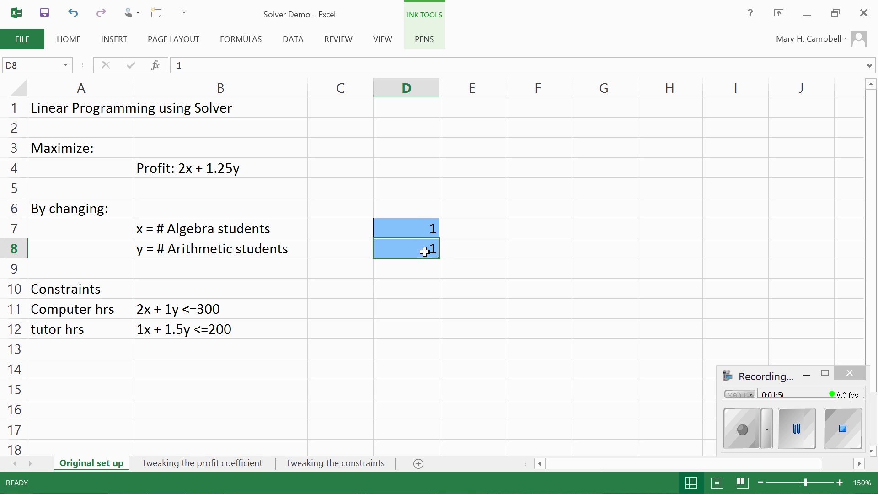
# - Enter the profit formula =2*D7+1.25*D8 in cell D4
pyautogui.click(414, 164)
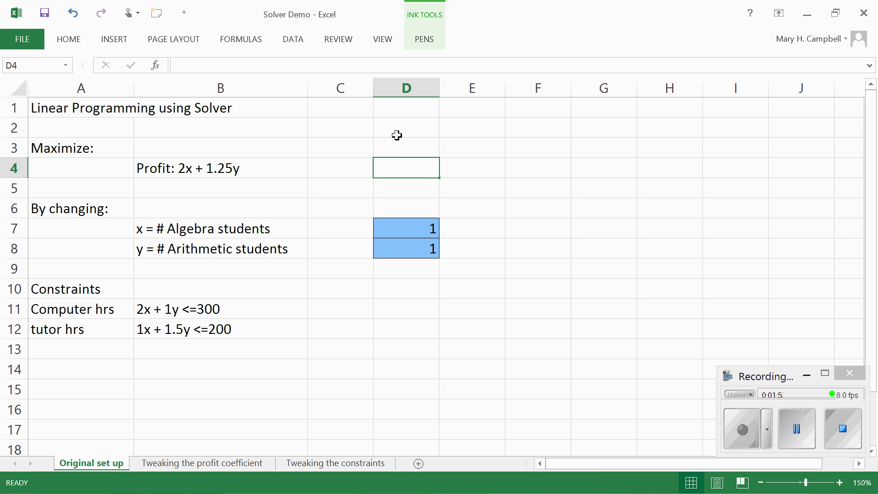
pyautogui.write('=')
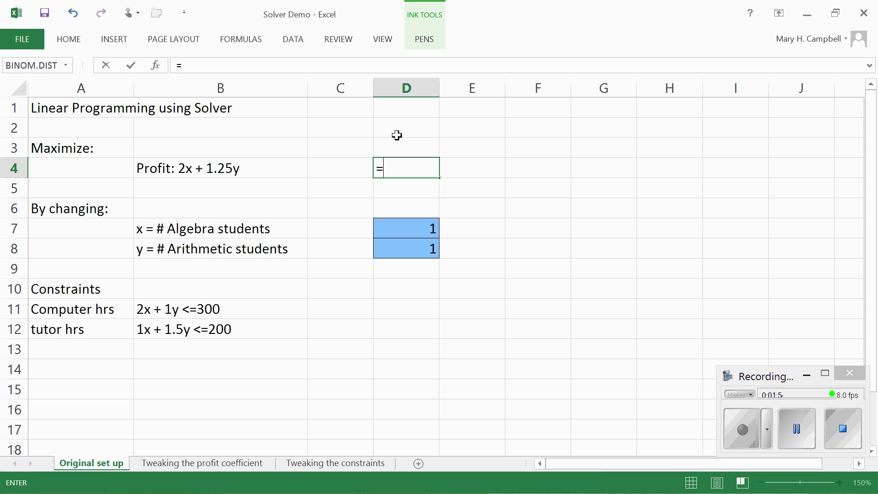
pyautogui.write('2*')
pyautogui.press('Down')
pyautogui.press('Down')
pyautogui.press('Down')
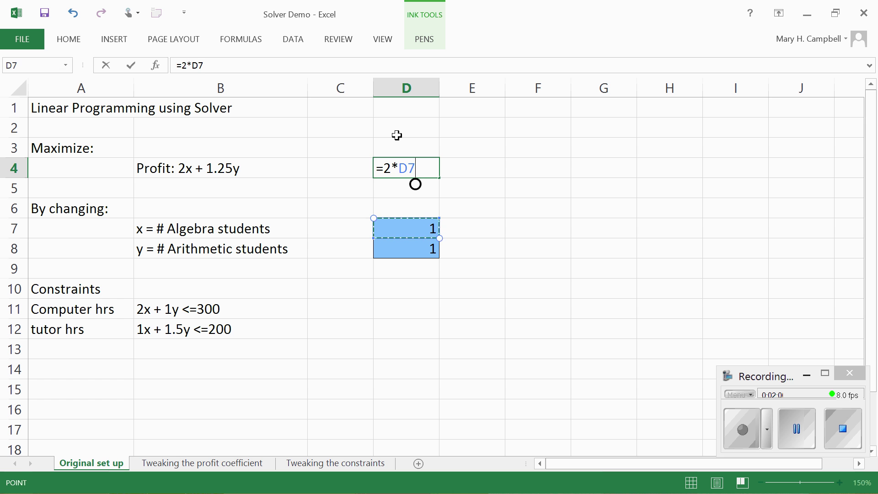
pyautogui.write('+1.25*')
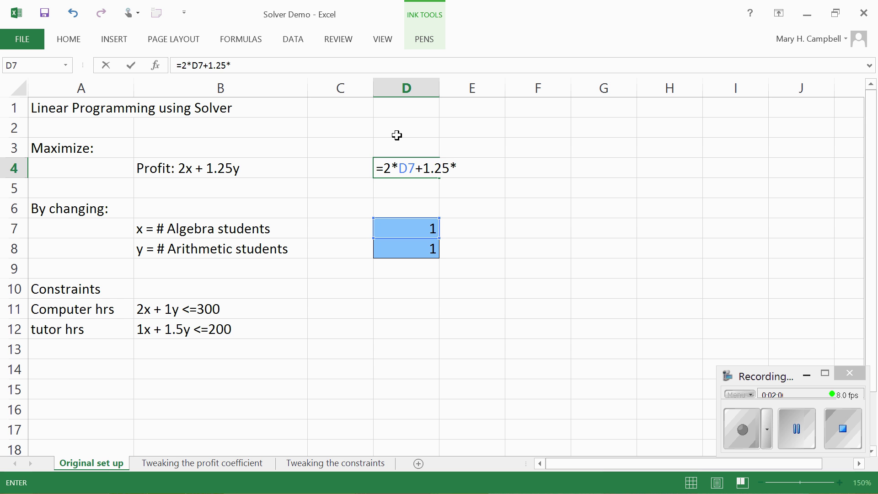
pyautogui.press('Down')
pyautogui.press('Down')
pyautogui.press('Down')
pyautogui.press('Down')
pyautogui.press('Return')
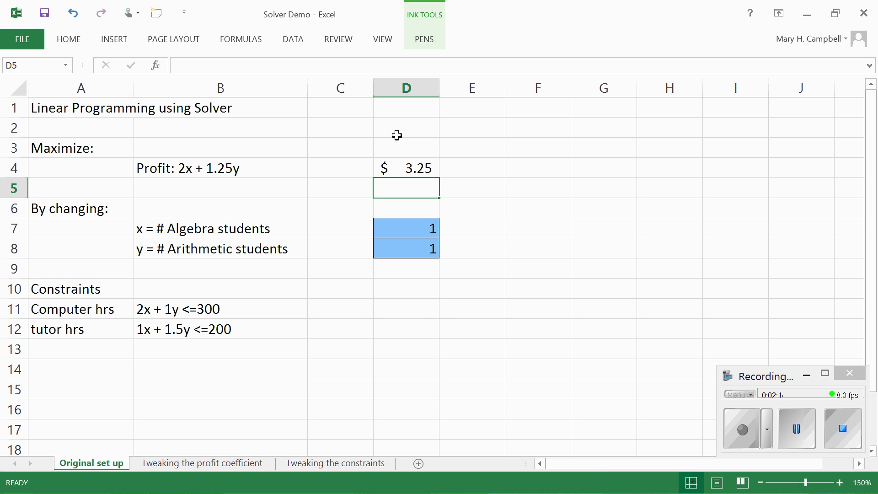
# - Enter the computer hours constraint formula =2*D7+1*D8 in cell D11
pyautogui.press('Down')
pyautogui.press('Down')
pyautogui.press('Down')
pyautogui.press('Down')
pyautogui.press('Down')
pyautogui.press('Down')
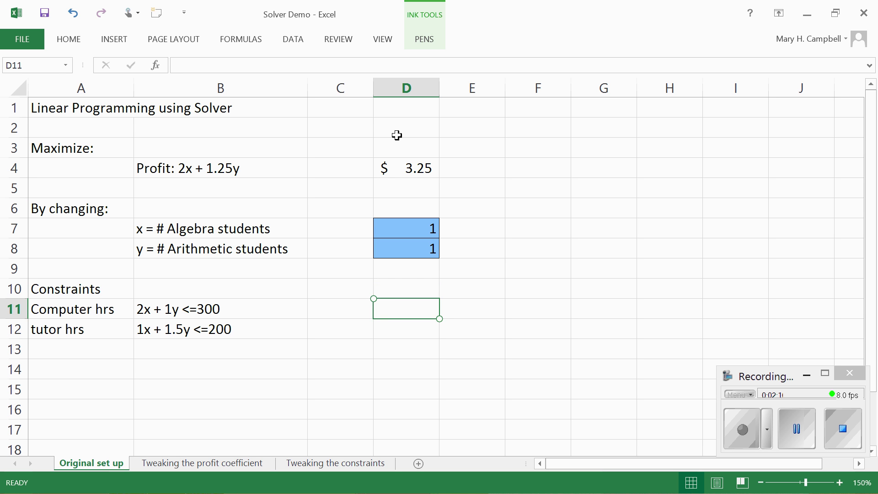
pyautogui.write('=')
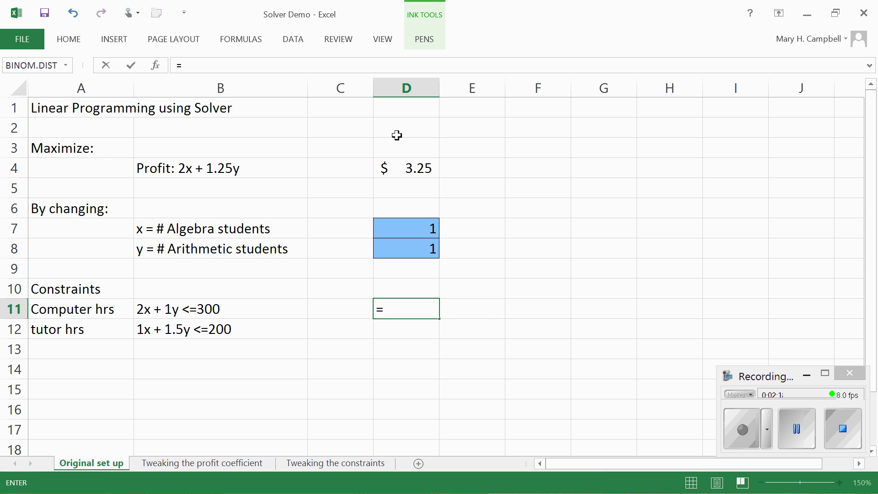
pyautogui.write('2*')
pyautogui.press('Up')
pyautogui.press('Up')
pyautogui.press('Up')
pyautogui.press('Up')
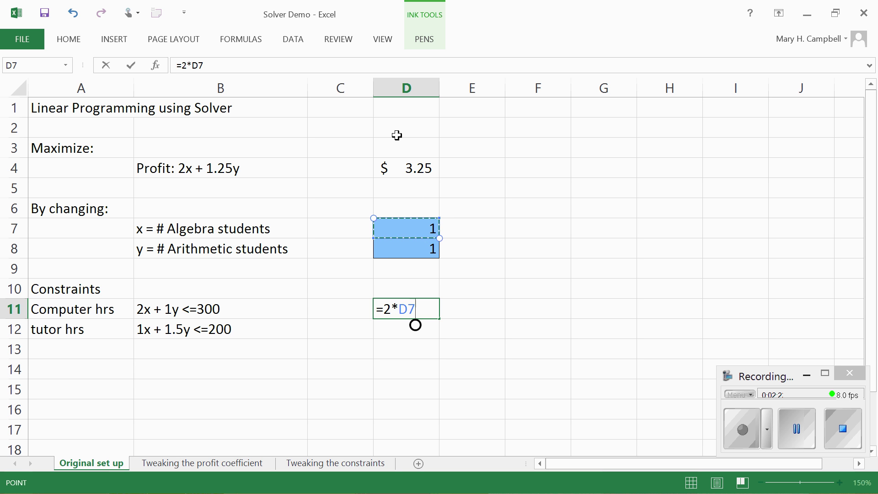
pyautogui.write('+1')
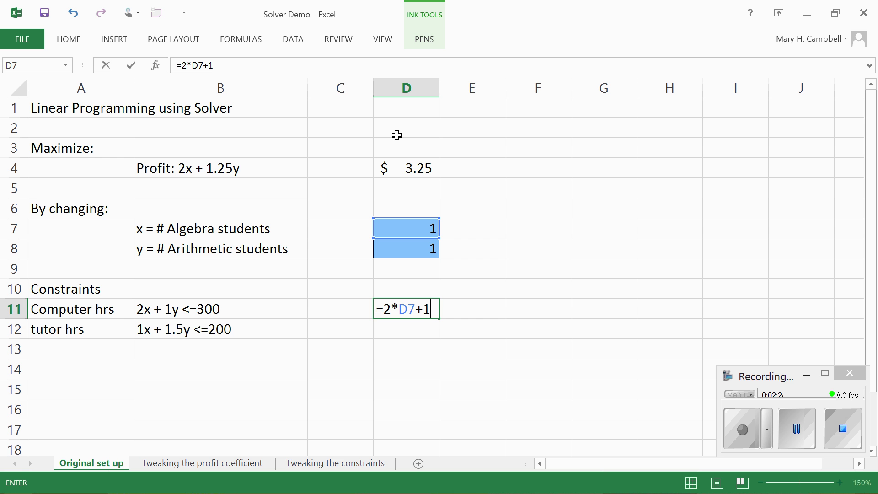
pyautogui.write('*')
pyautogui.press('Up')
pyautogui.press('Up')
pyautogui.press('Up')
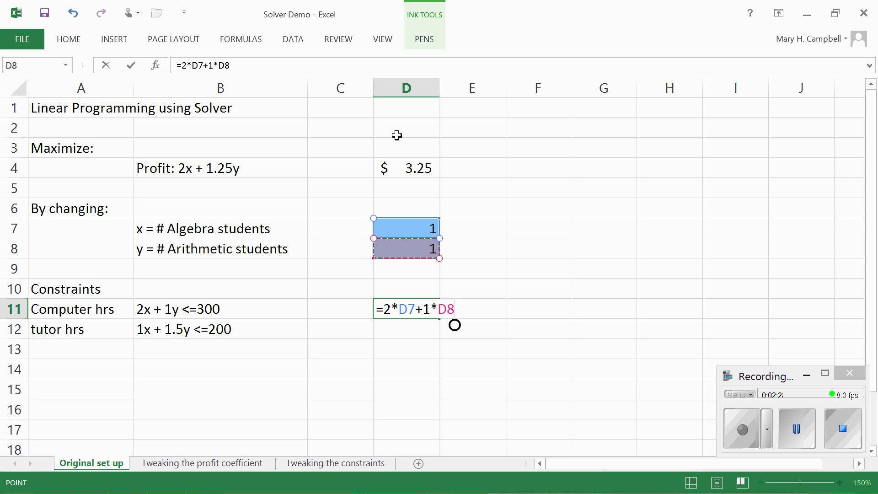
pyautogui.hotkey('ctrl', 'Return')
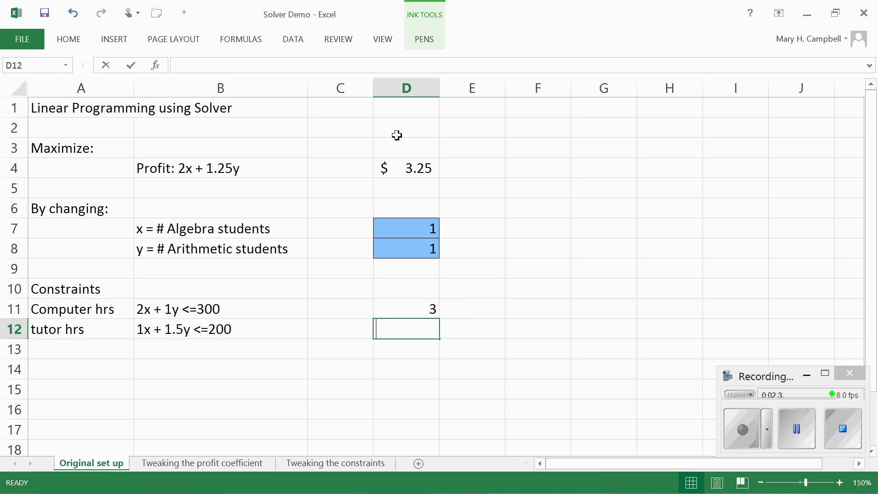
# - Enter the tutor hours constraint formula =1*D7+1.5*D8 in cell D12
pyautogui.write('=1')
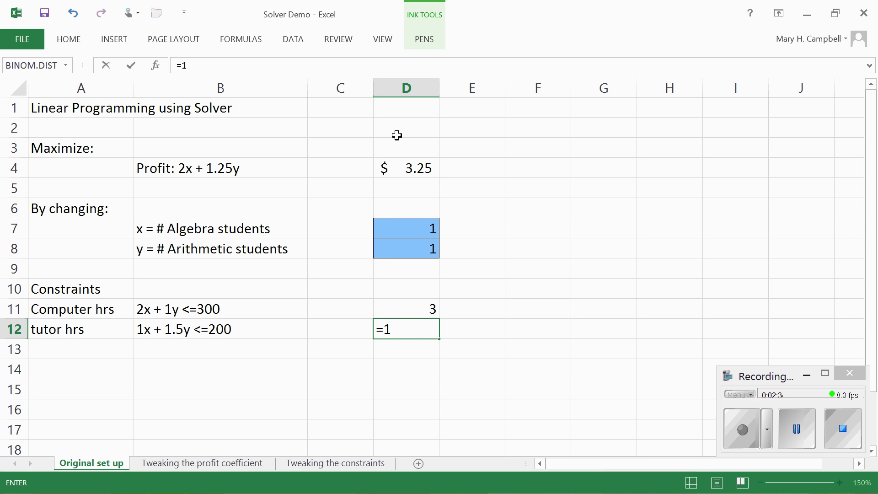
pyautogui.write('*')
pyautogui.press('Up')
pyautogui.press('Up')
pyautogui.press('Up')
pyautogui.press('Up')
pyautogui.press('Up')
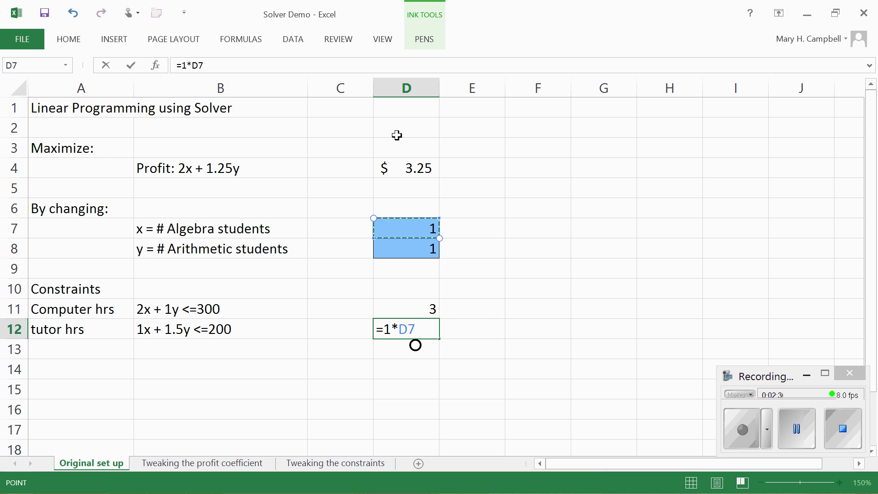
pyautogui.write('+1.5*')
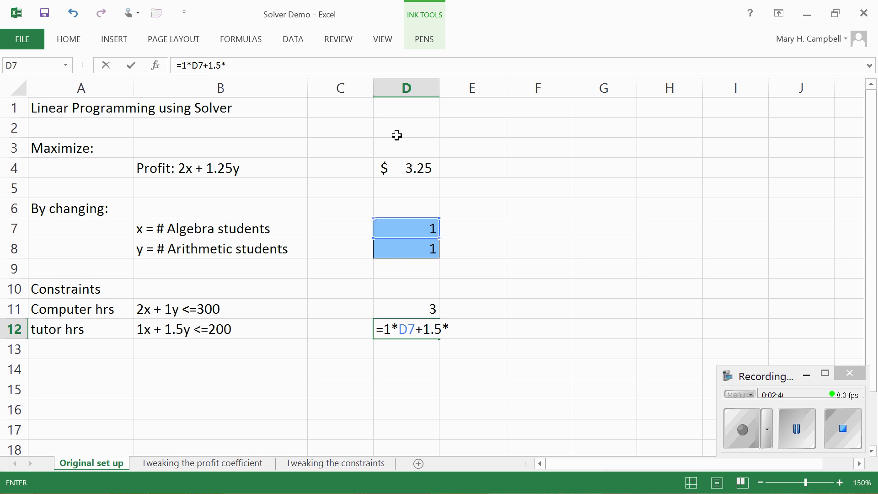
pyautogui.press('Up')
pyautogui.press('Up')
pyautogui.press('Up')
pyautogui.press('Up')
pyautogui.press('Return')
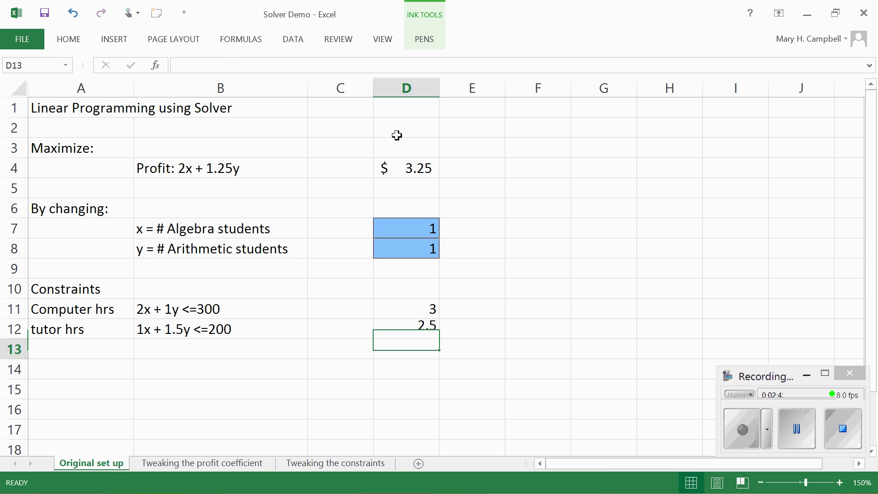
# - Enter the comparison sign <= in cell E11, beside the computer hours formula
pyautogui.click(473, 310)
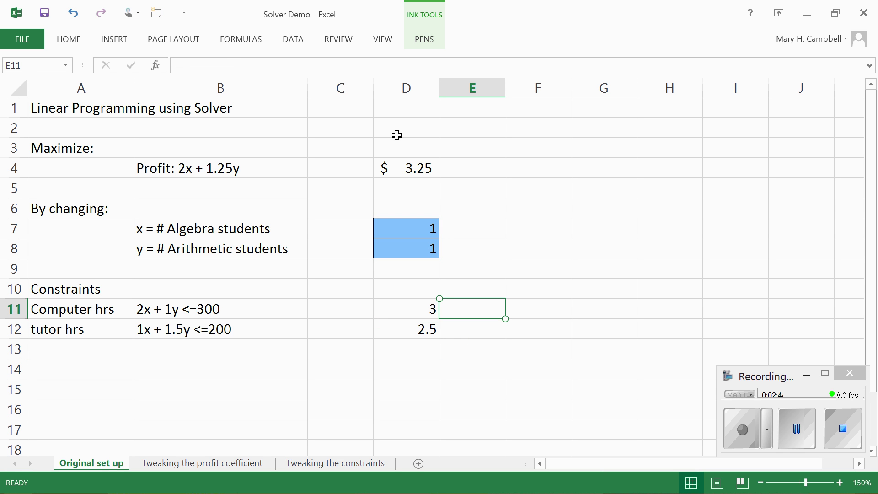
pyautogui.write('<=')
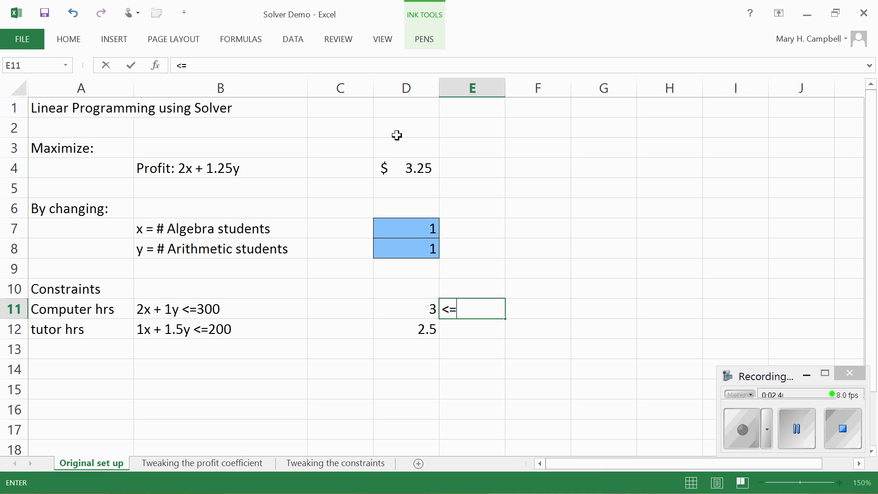
pyautogui.press('Return')
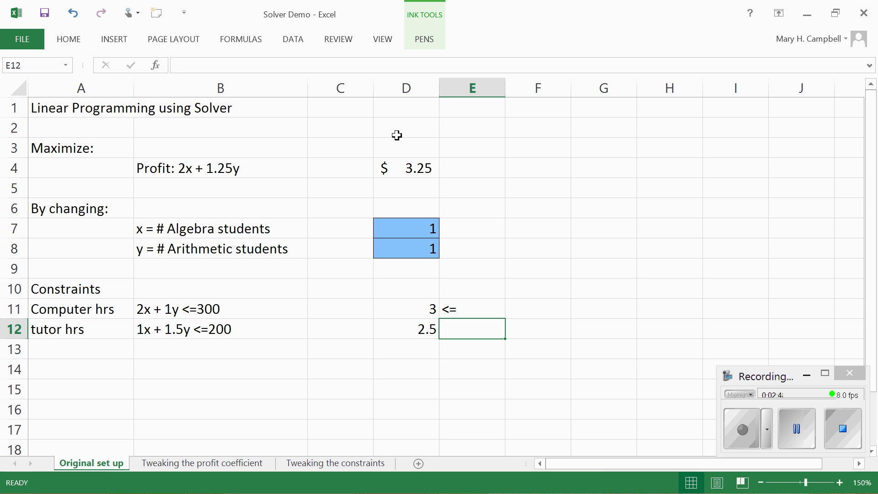
# - Enter the comparison sign <= in cell E12, beside the tutor hours formula
pyautogui.write('<=')
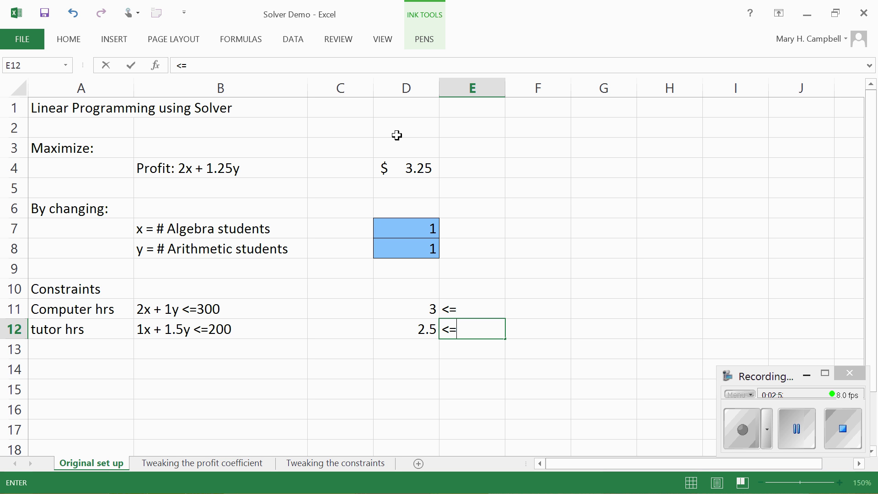
pyautogui.press('Return')
# - Enter the constraint limits 300 for computer hours in cell F11 and 200 for tutor hours in cell F12
pyautogui.press('Right')
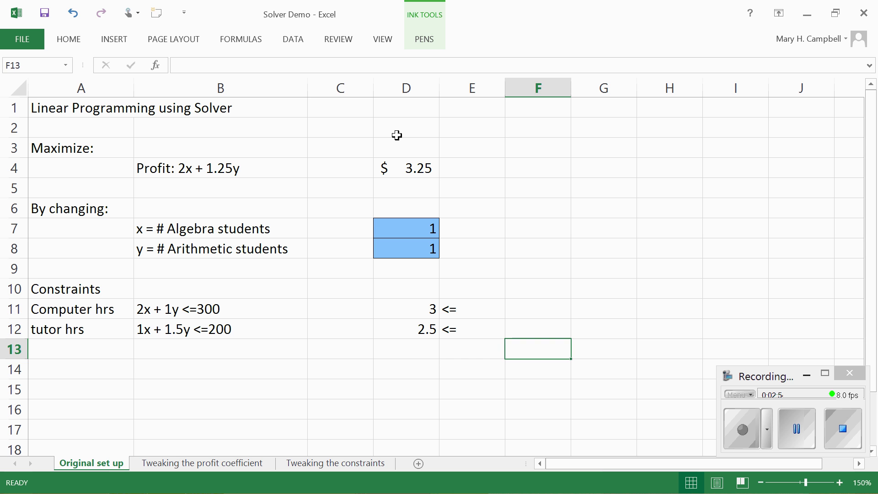
pyautogui.press('Up')
pyautogui.press('Up')
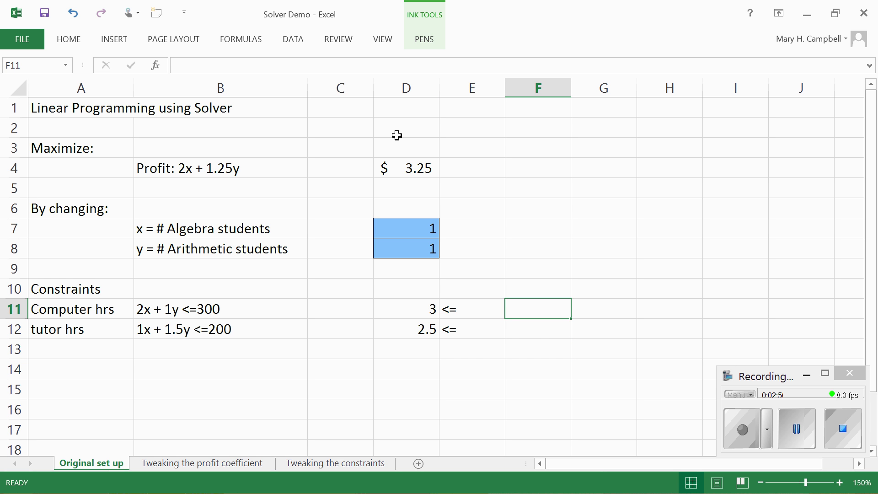
pyautogui.write('300')
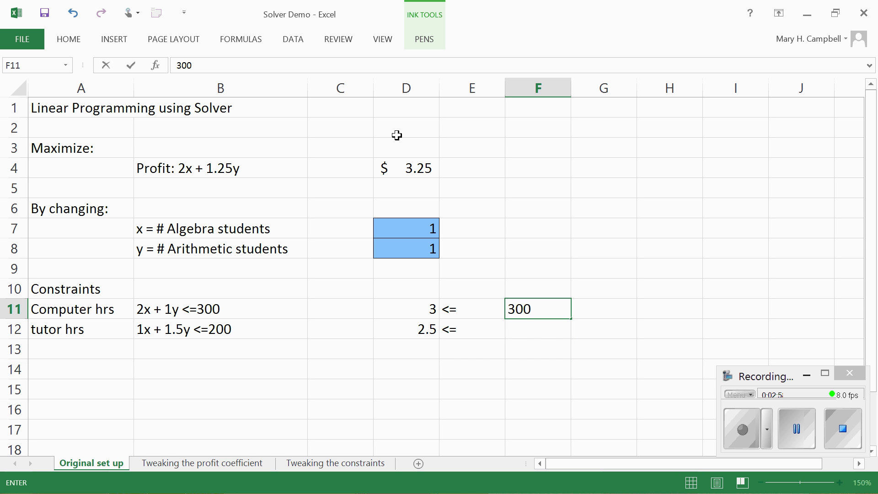
pyautogui.press('Return')
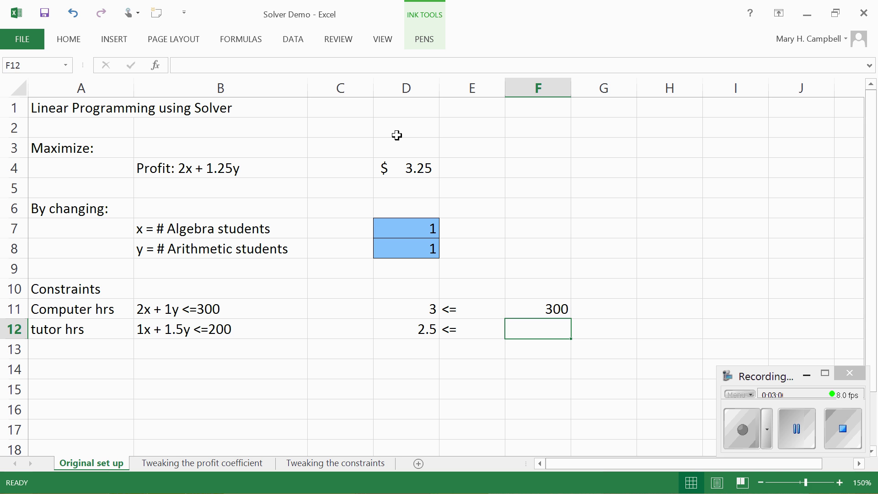
pyautogui.write('200')
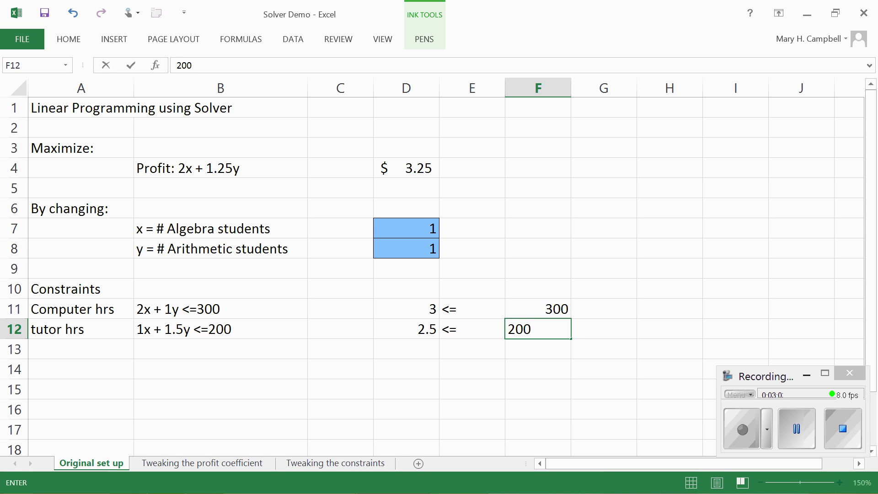
pyautogui.press('Return')
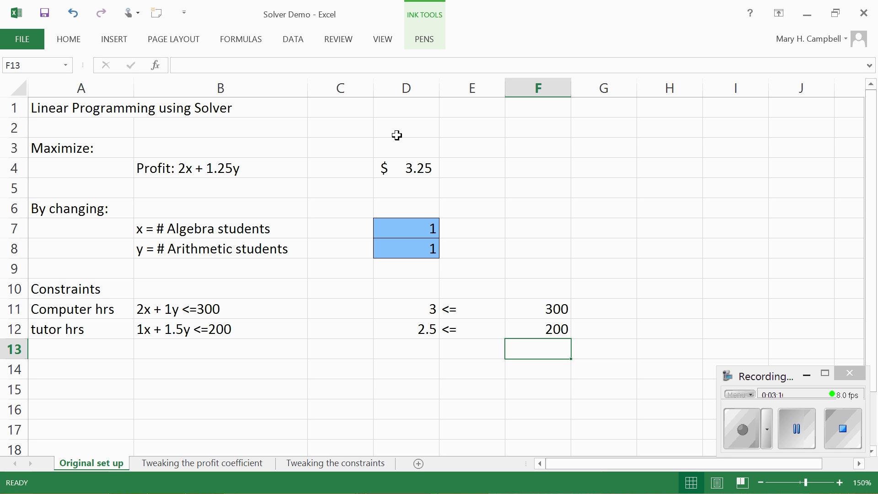
# - Open Solver and set its objective to the profit cell D4
pyautogui.click(293, 39)
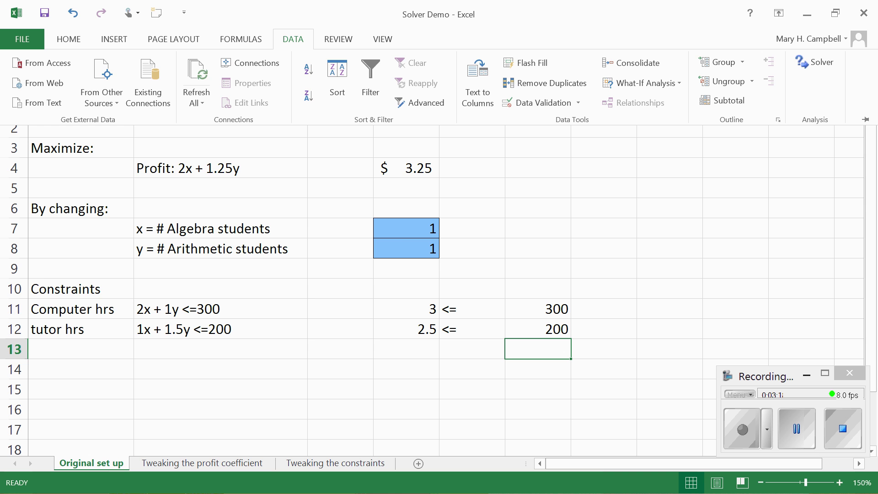
pyautogui.click(817, 64)
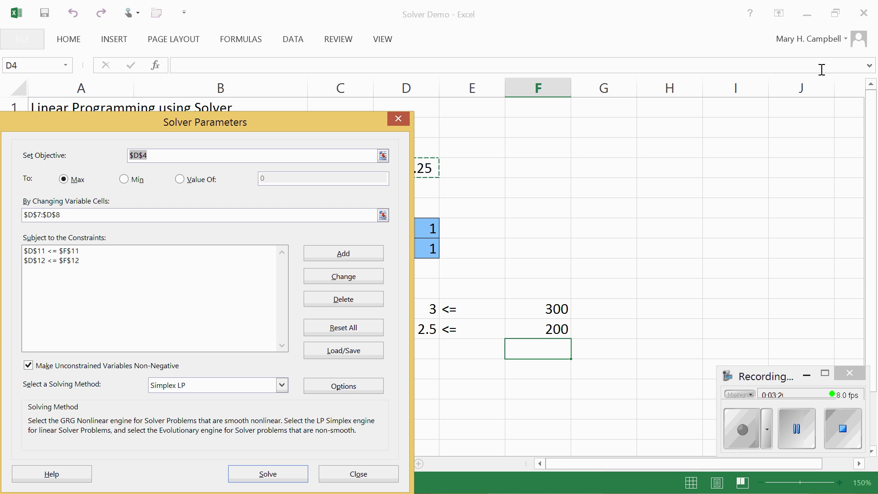
pyautogui.moveTo(243, 115); pyautogui.dragTo(719, 42)
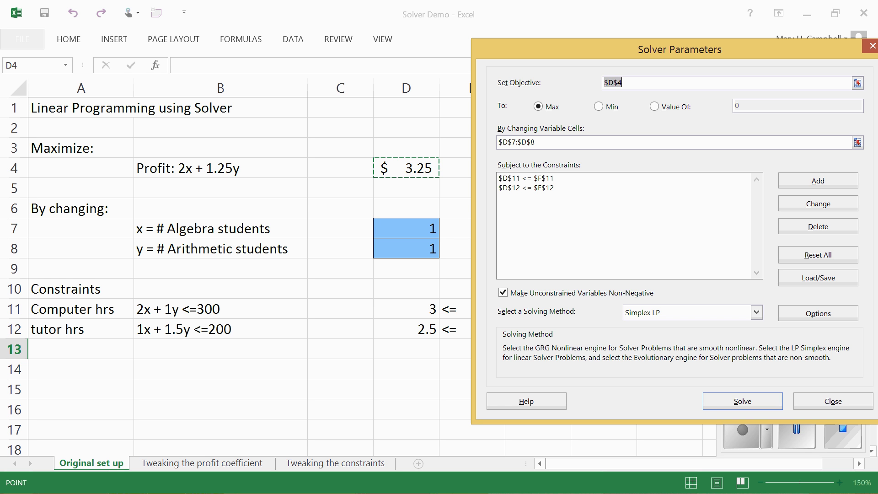
pyautogui.click(411, 167)
pyautogui.press('Tab')
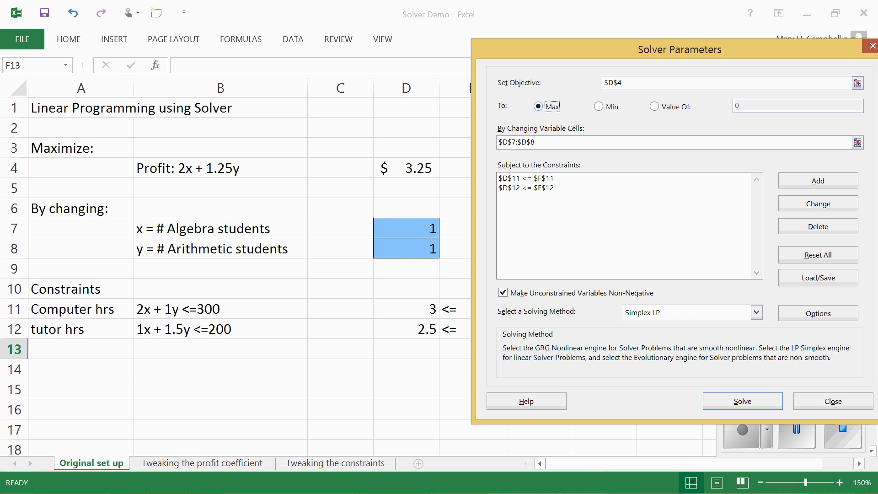
# - Clear the existing cell range from Solver's changing variable cells
pyautogui.click(556, 141)
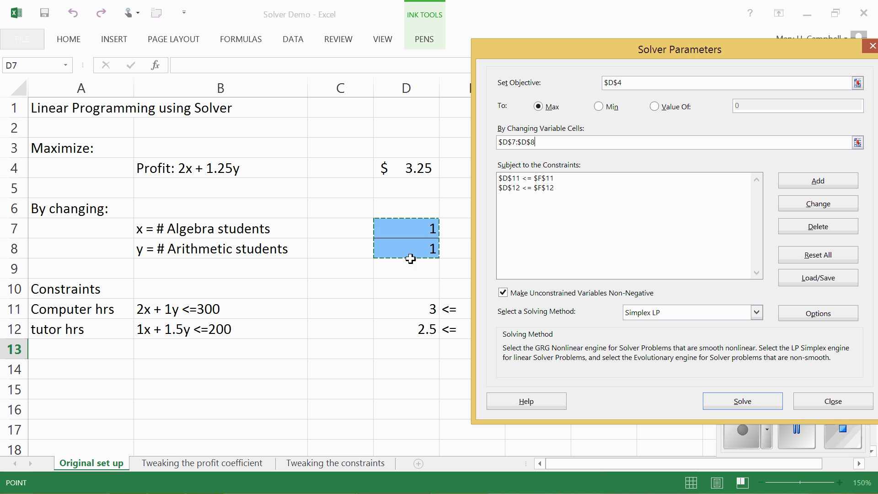
pyautogui.moveTo(554, 142); pyautogui.dragTo(493, 143)
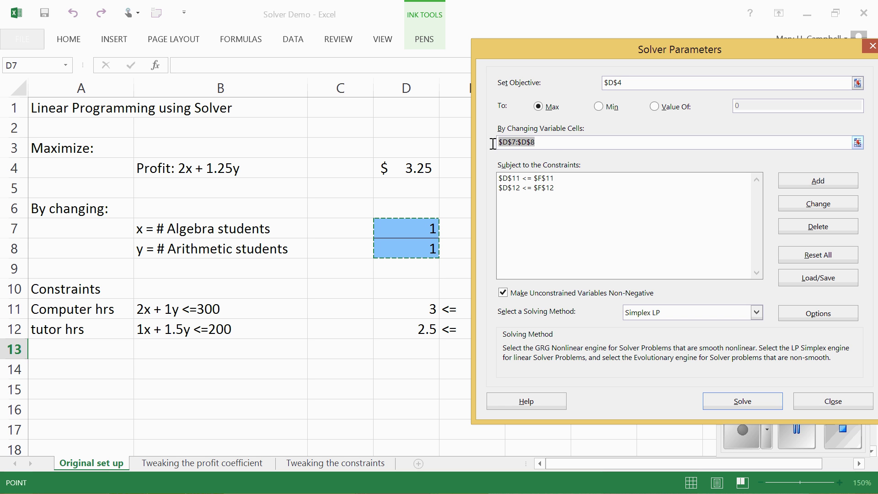
pyautogui.press('BackSpace')
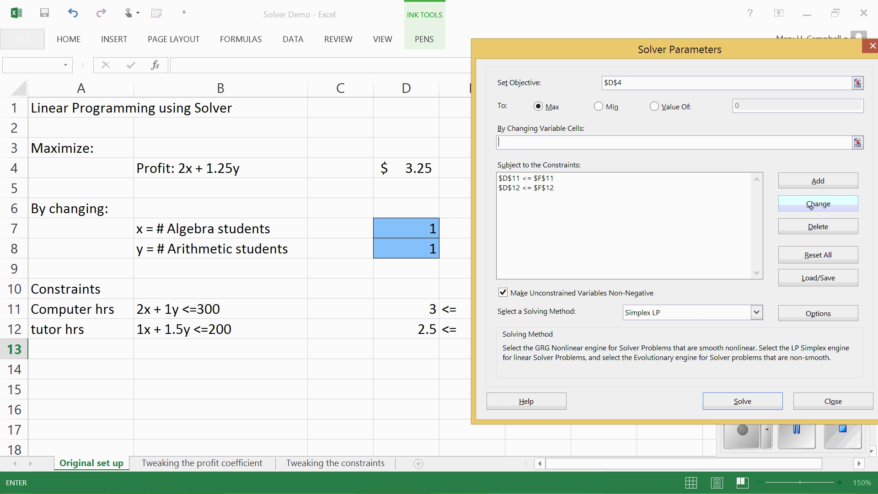
# - Delete both existing Solver constraints, the ones for rows 11 and 12
pyautogui.click(609, 178)
pyautogui.click(820, 223)
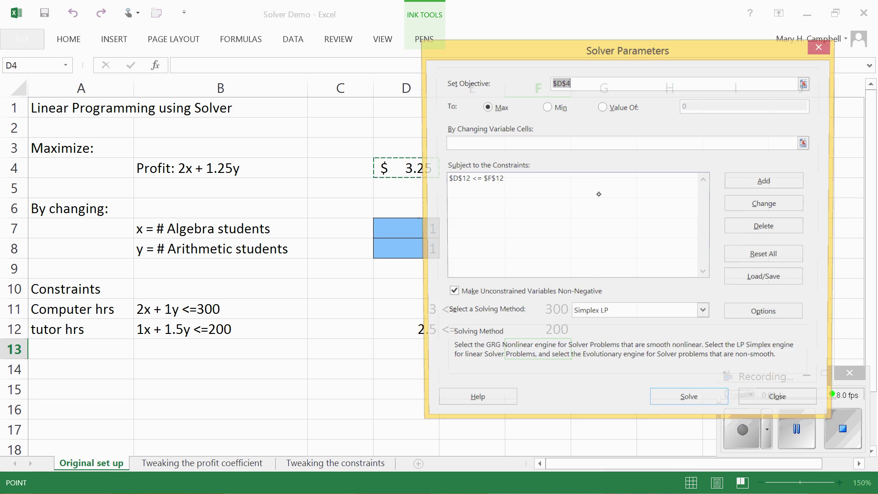
pyautogui.click(767, 227)
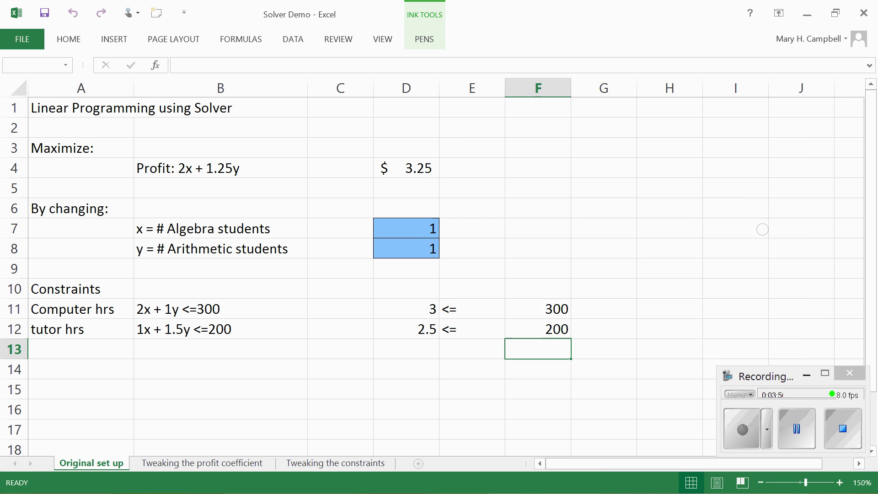
pyautogui.click(478, 179)
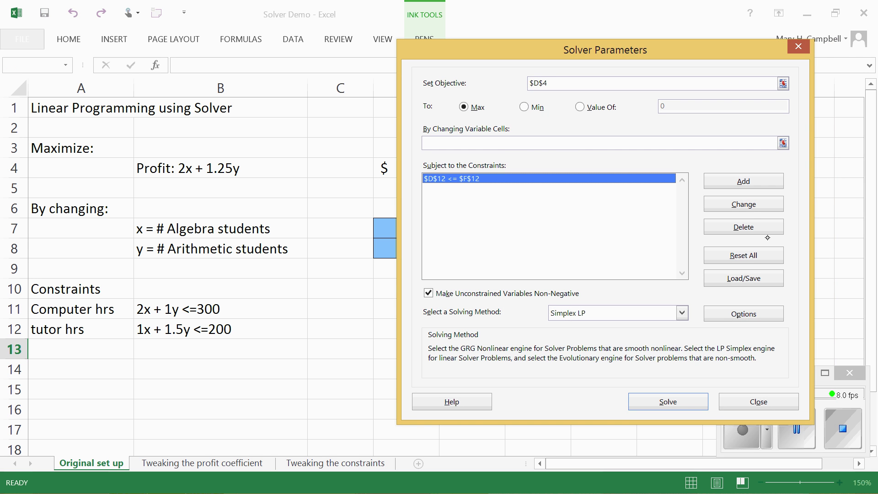
pyautogui.click(766, 226)
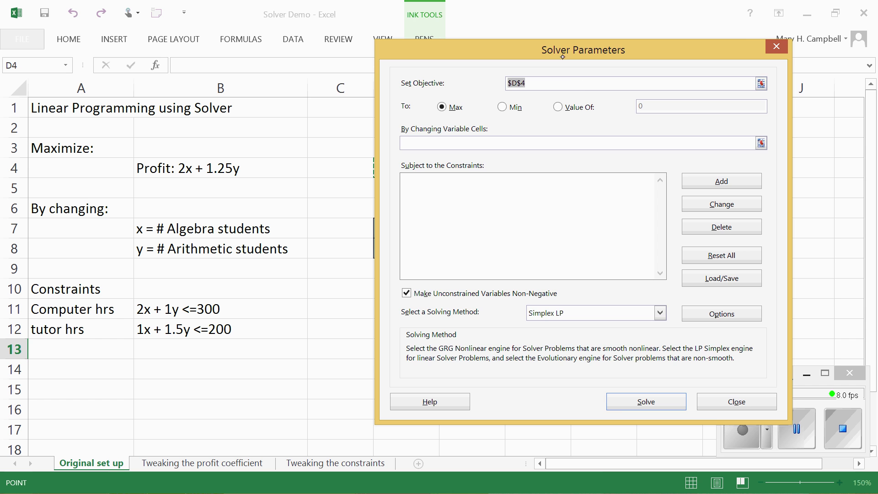
# - Set Solver's changing variable cells to the student counts in D7:D8
pyautogui.moveTo(638, 50); pyautogui.dragTo(721, 48)
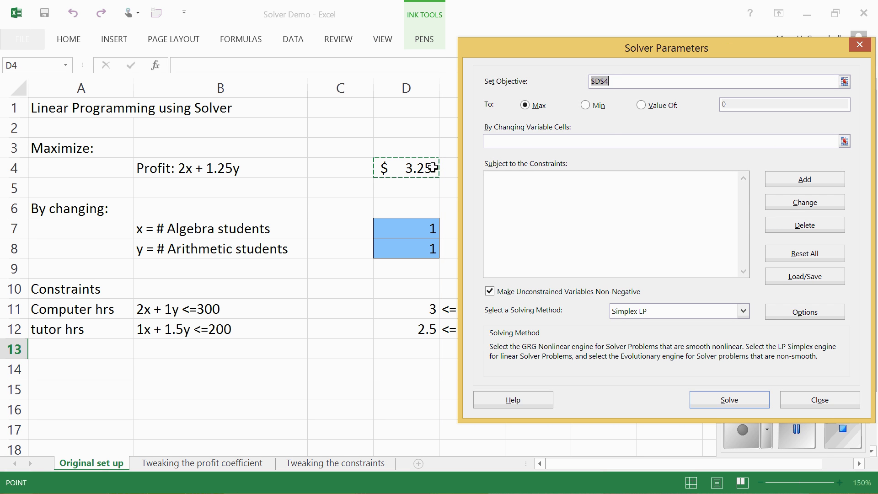
pyautogui.click(621, 82)
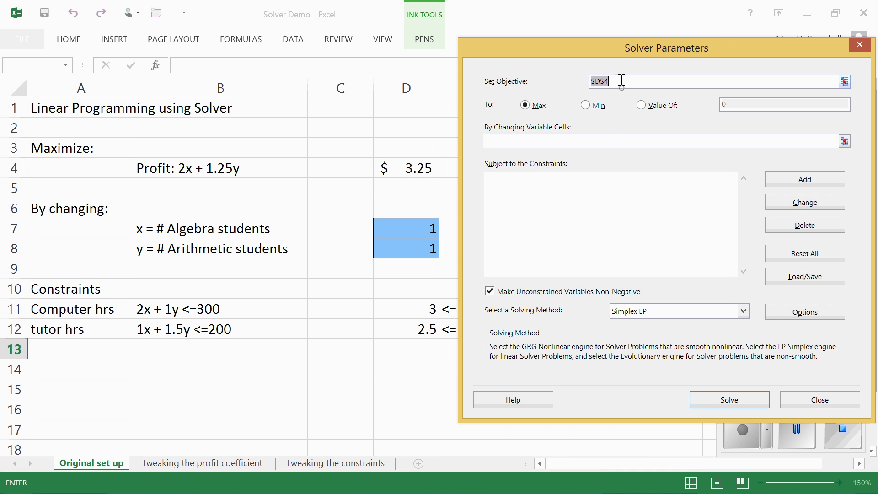
pyautogui.click(526, 146)
pyautogui.moveTo(414, 222); pyautogui.dragTo(412, 256)
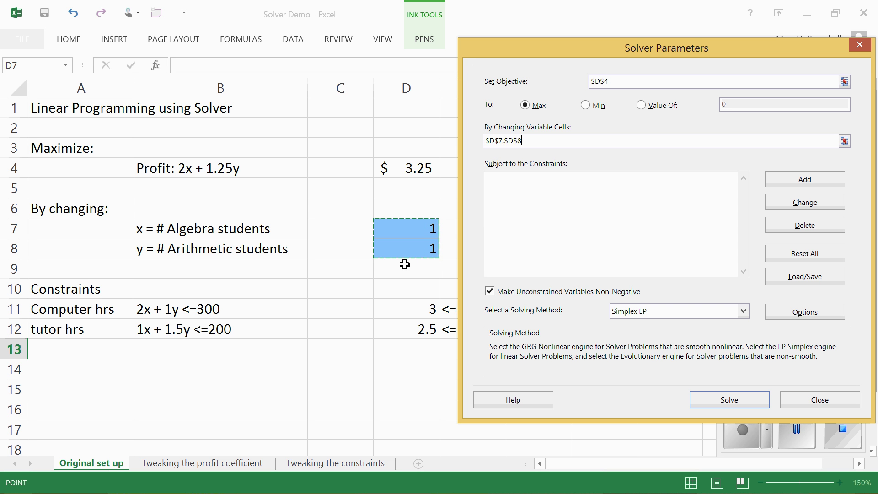
# - Add the computer hours constraint D11 <= F11 to the Solver model
pyautogui.click(504, 177)
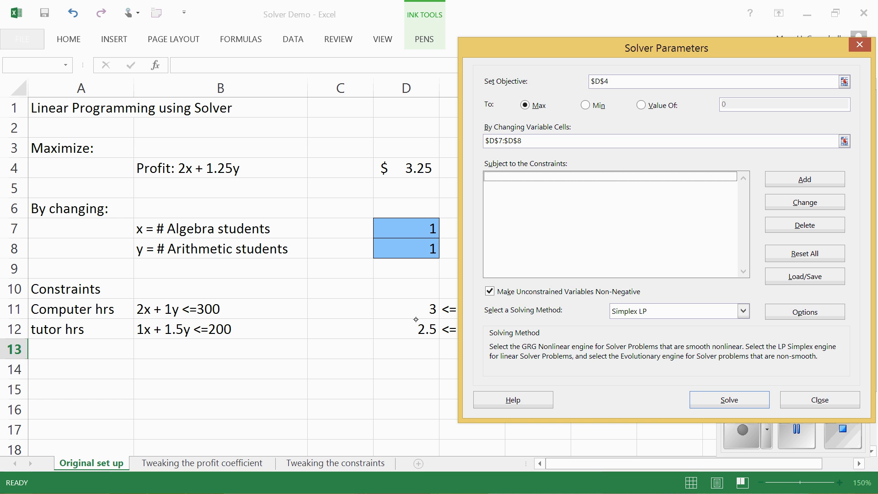
pyautogui.click(800, 183)
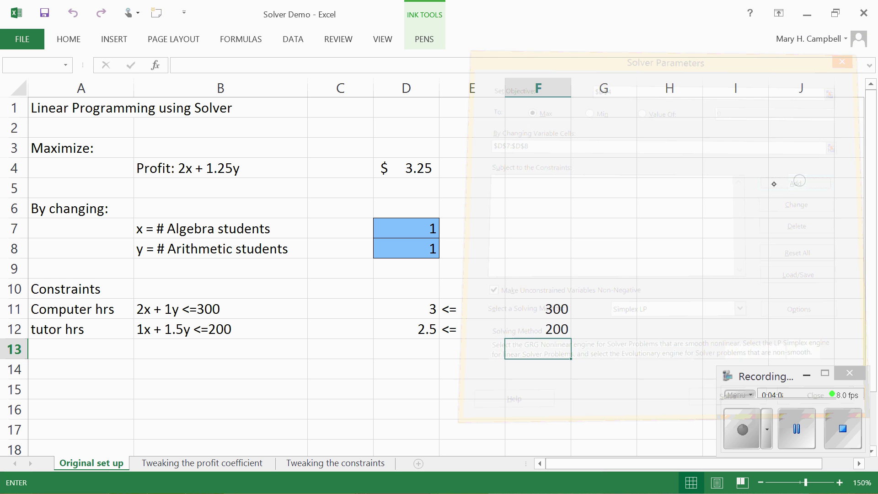
pyautogui.click(421, 304)
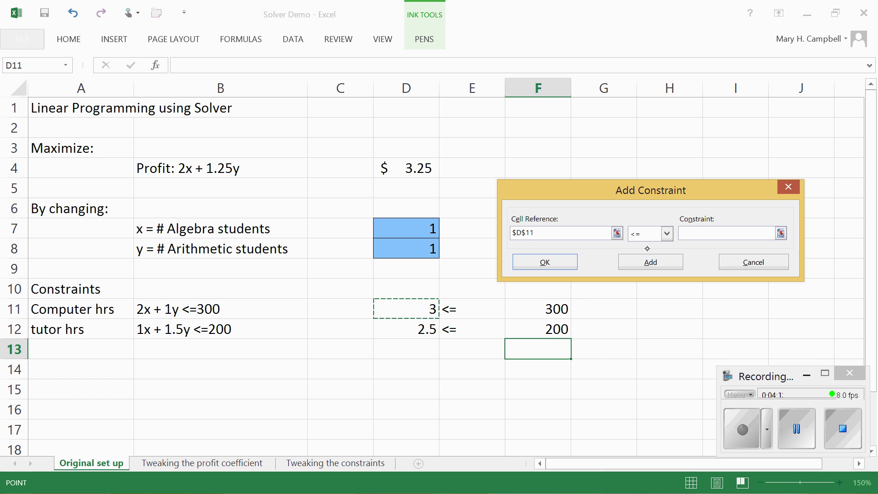
pyautogui.click(696, 233)
pyautogui.click(558, 310)
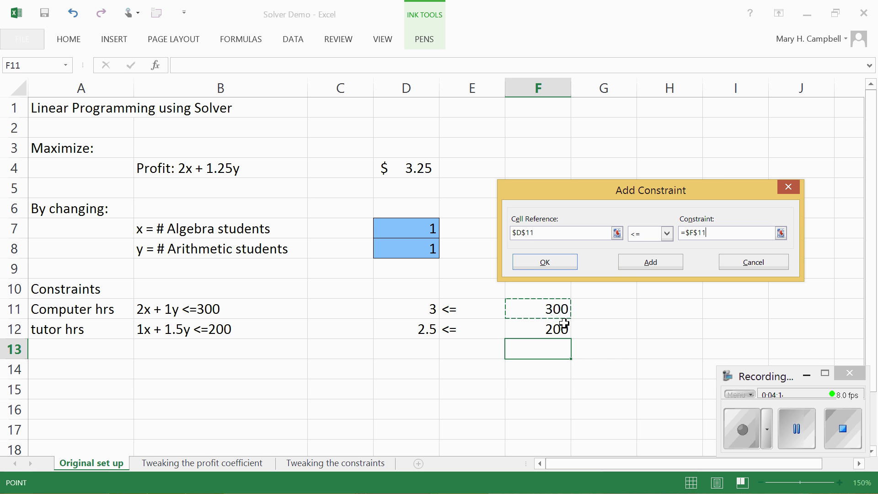
pyautogui.click(650, 263)
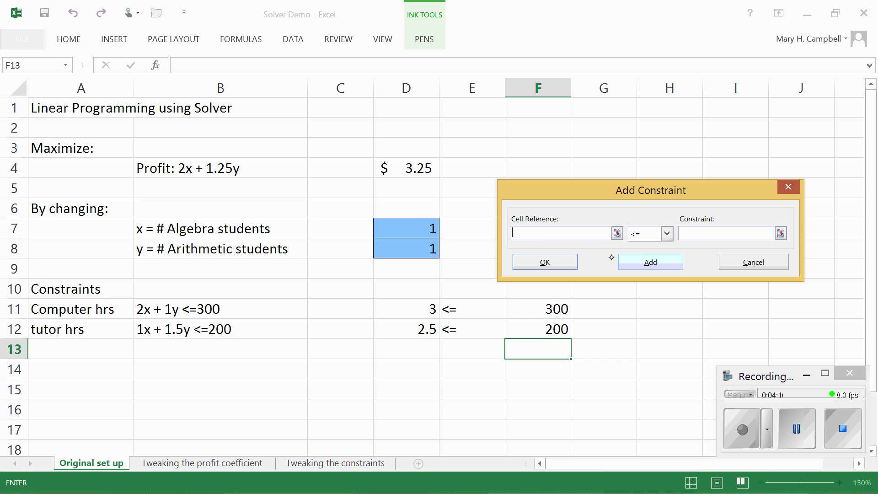
# - Add the tutor hours constraint D12 <= F12 and return to the Solver parameters
pyautogui.click(421, 329)
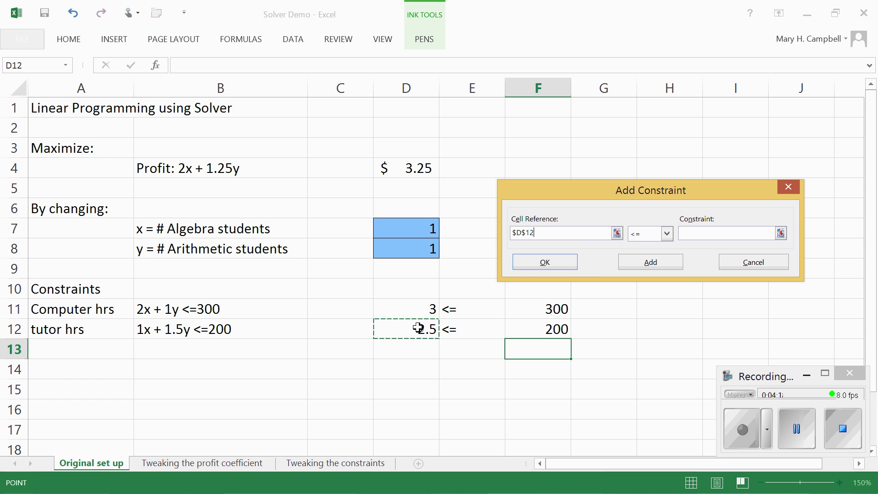
pyautogui.click(667, 234)
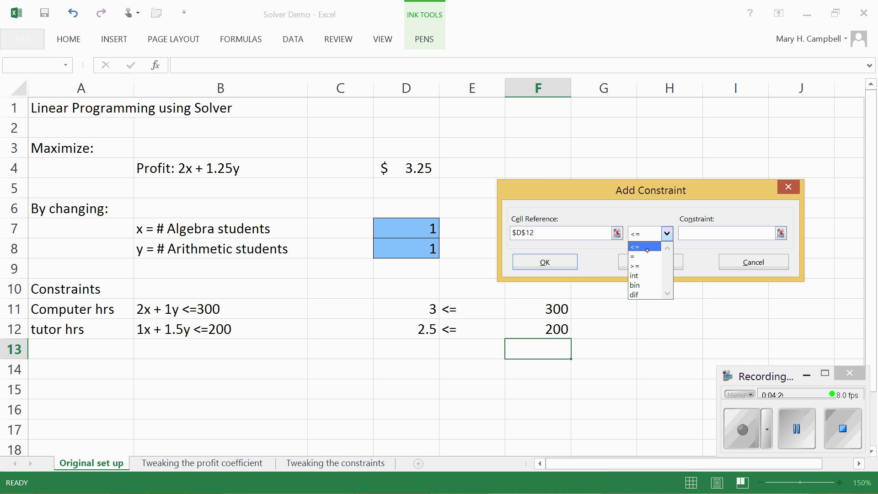
pyautogui.click(643, 247)
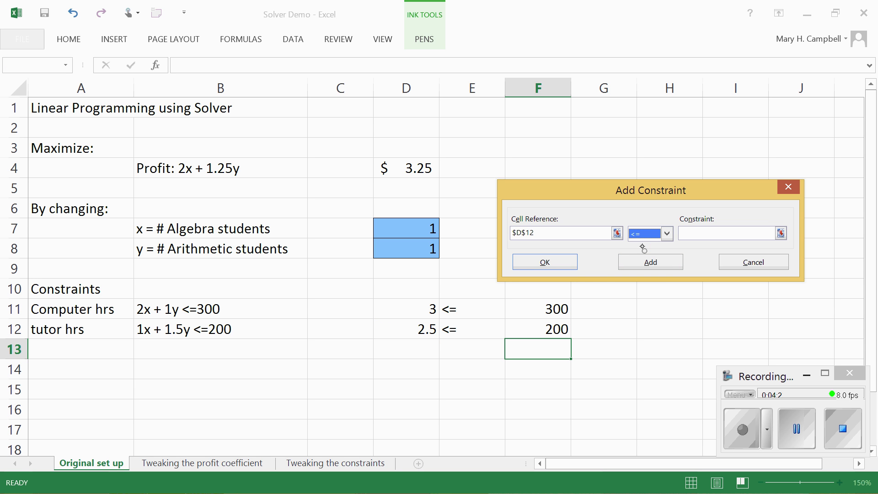
pyautogui.click(701, 234)
pyautogui.click(559, 329)
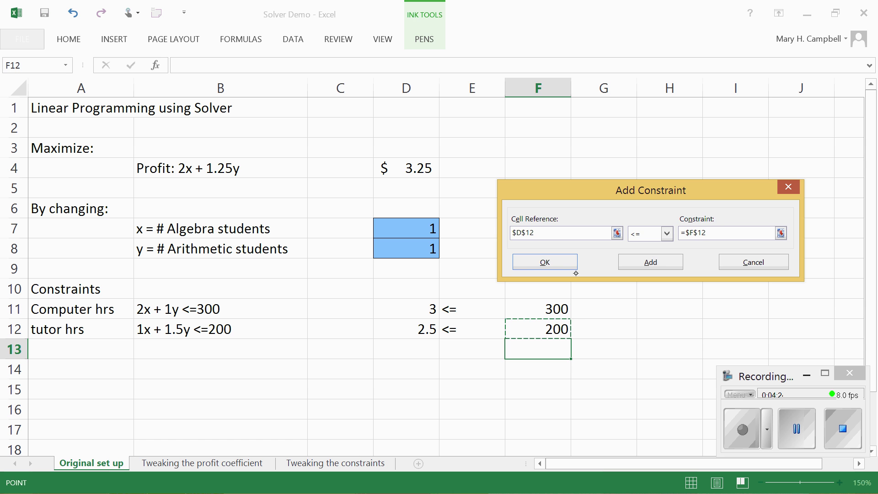
pyautogui.click(564, 264)
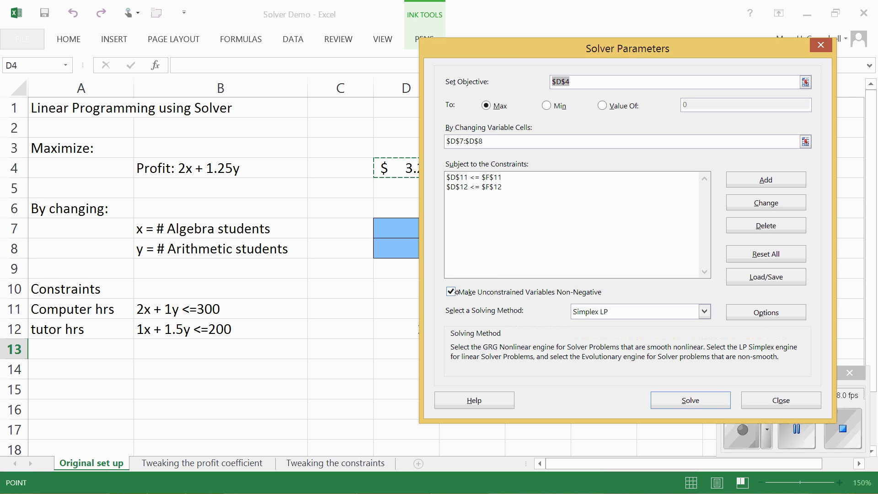
# - Make the unconstrained variables non-negative and select Simplex LP as the solving method
pyautogui.click(451, 292)
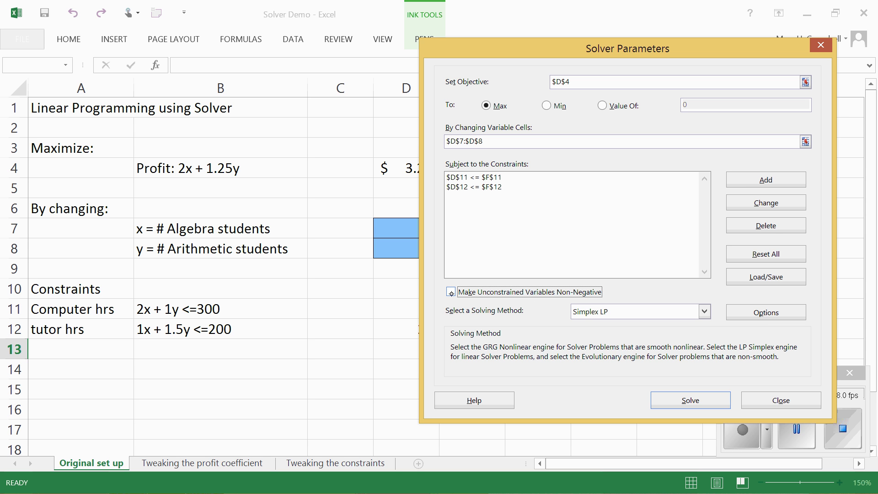
pyautogui.click(451, 292)
pyautogui.click(705, 311)
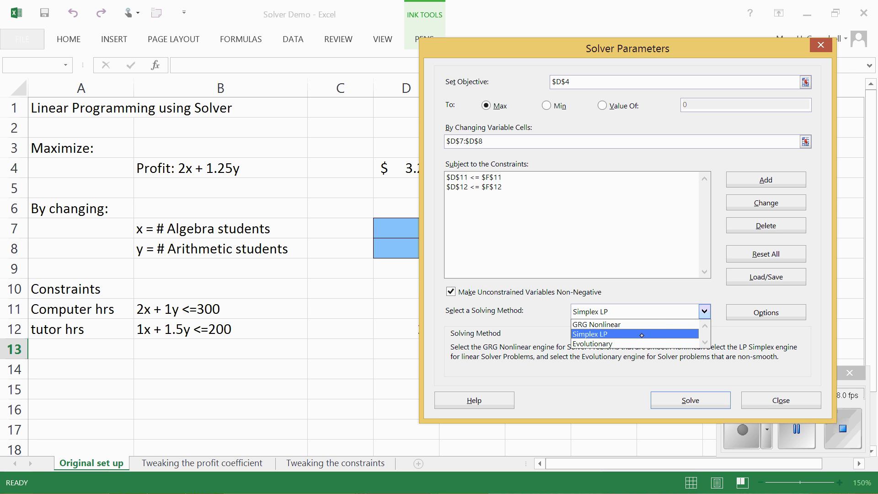
pyautogui.click(609, 335)
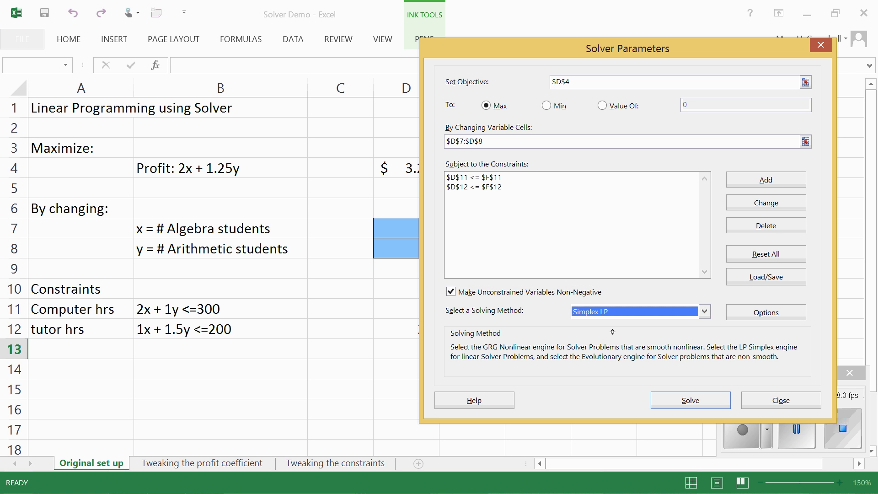
# - Switch the solving method to GRG Nonlinear and back to Simplex LP
pyautogui.click(704, 312)
pyautogui.click(648, 325)
pyautogui.click(704, 312)
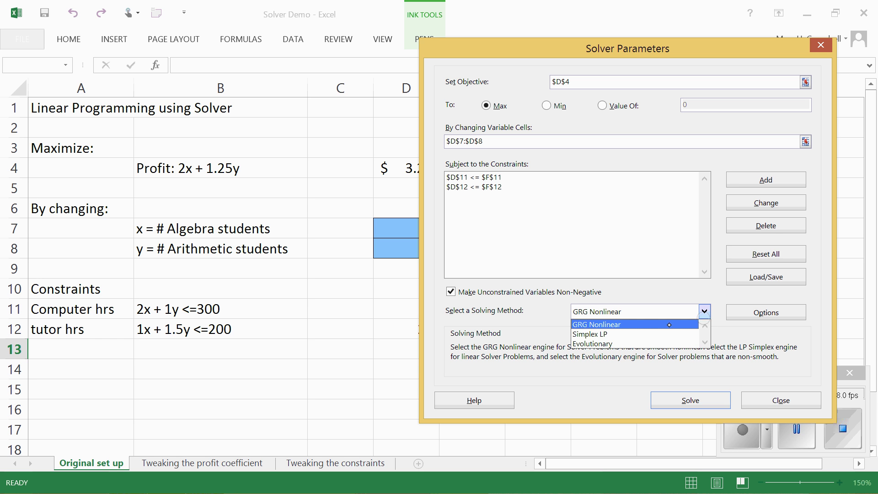
pyautogui.click(618, 334)
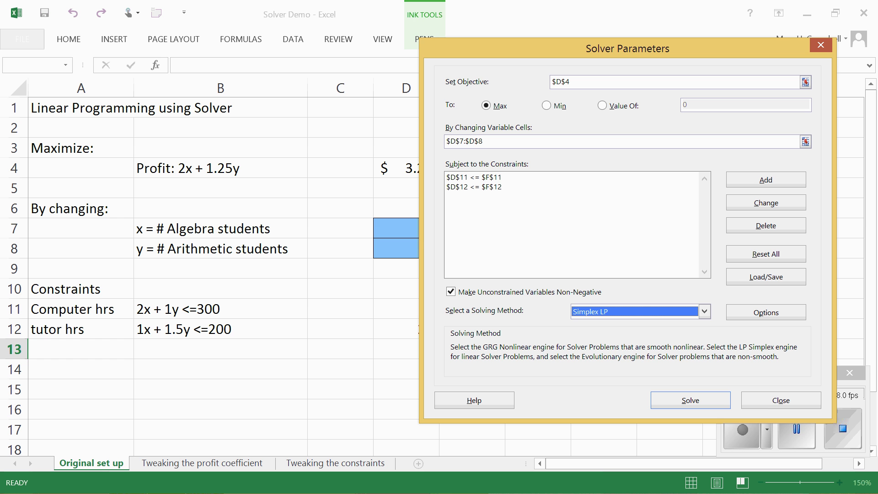
# - Solve the profit model and keep the Solver solution in the worksheet
pyautogui.click(692, 401)
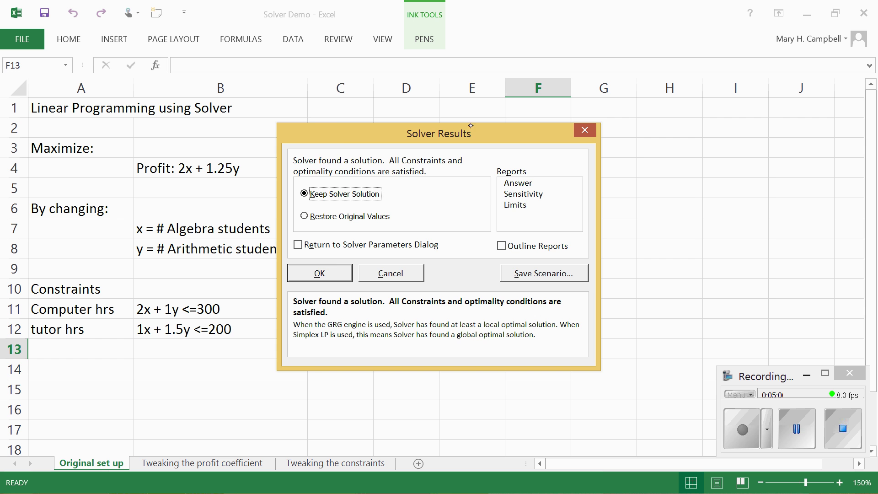
pyautogui.moveTo(485, 133); pyautogui.dragTo(692, 115)
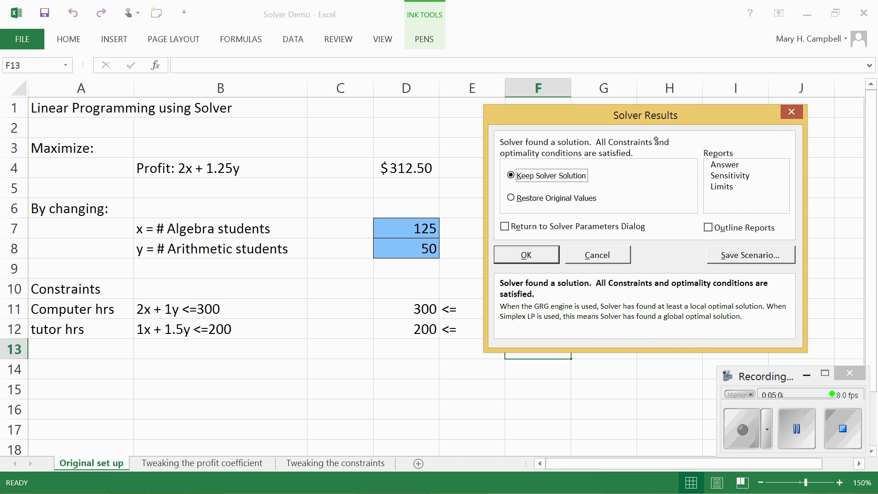
pyautogui.click(541, 257)
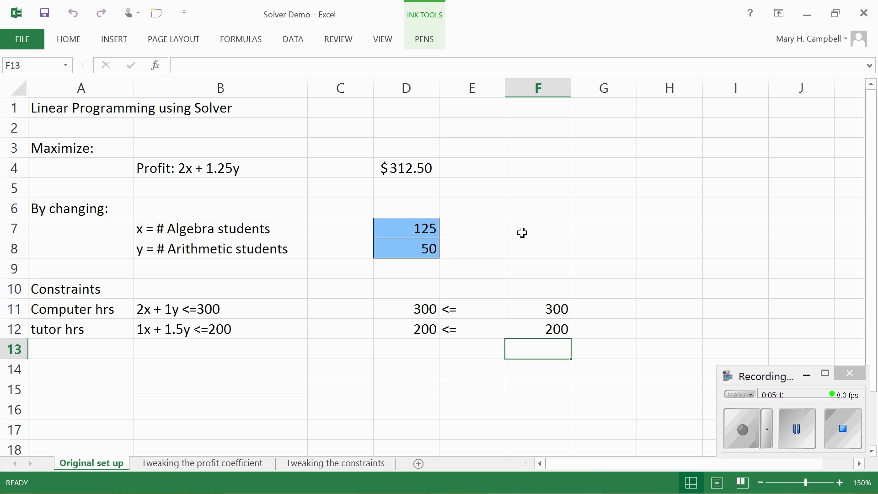
# - Enter "We will maximize profit with 125 algebra students and 50 arithmetic students" in cell B15
pyautogui.click(198, 390)
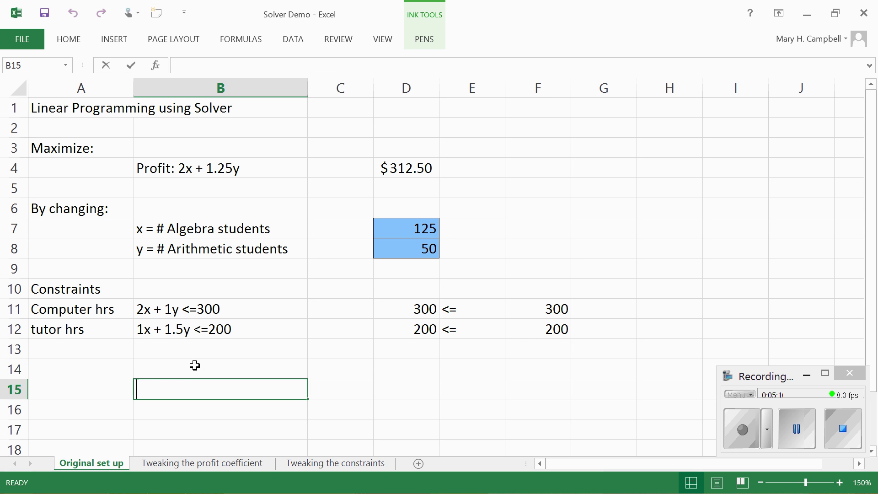
pyautogui.write('We will ma')
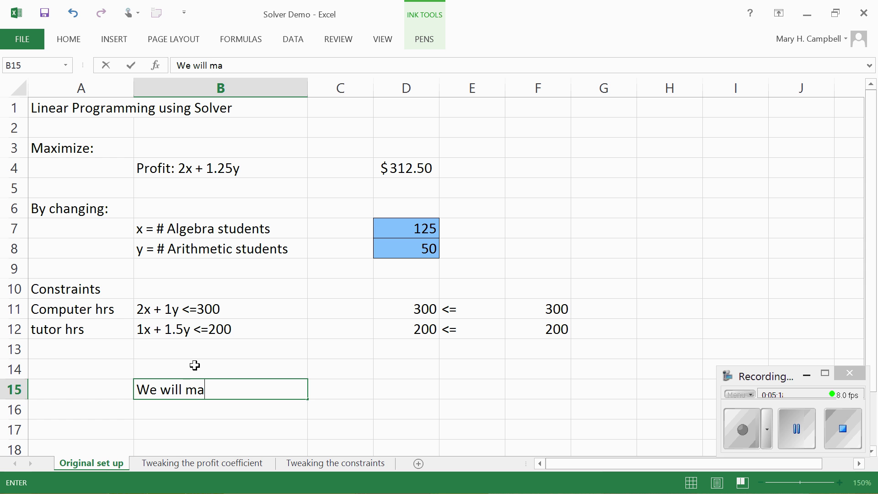
pyautogui.write('ximize ')
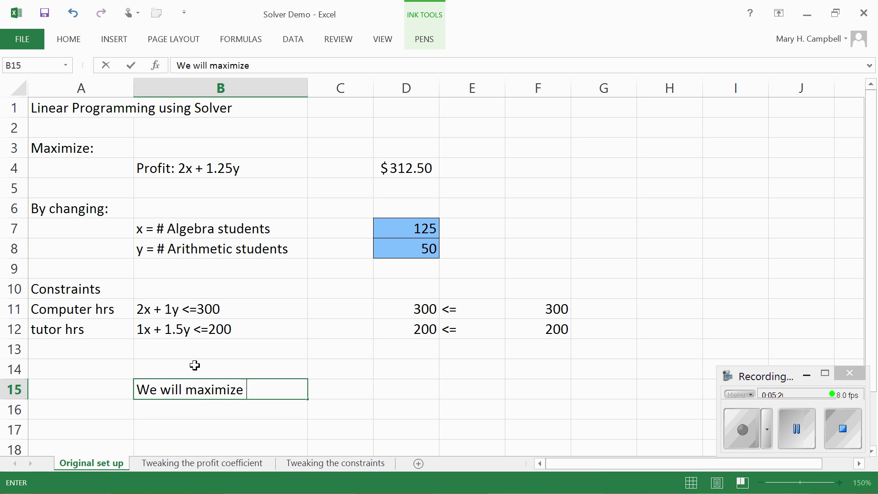
pyautogui.write('profit with 12')
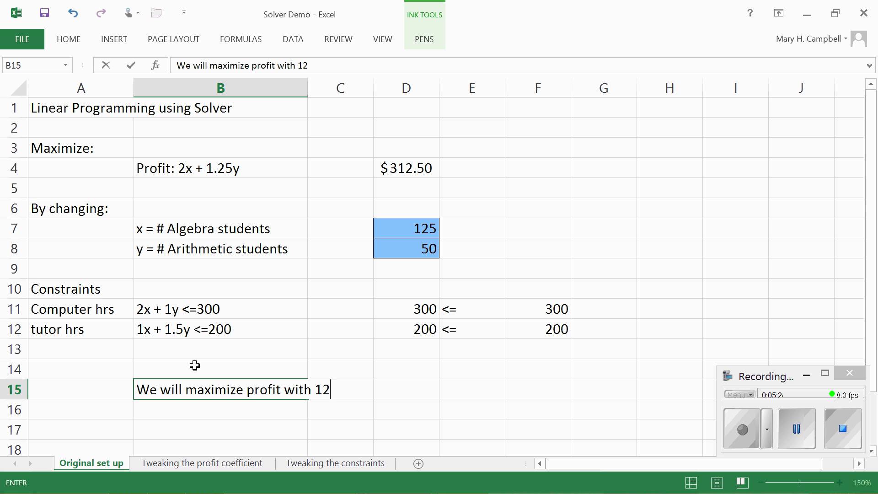
pyautogui.write('5 algebra st')
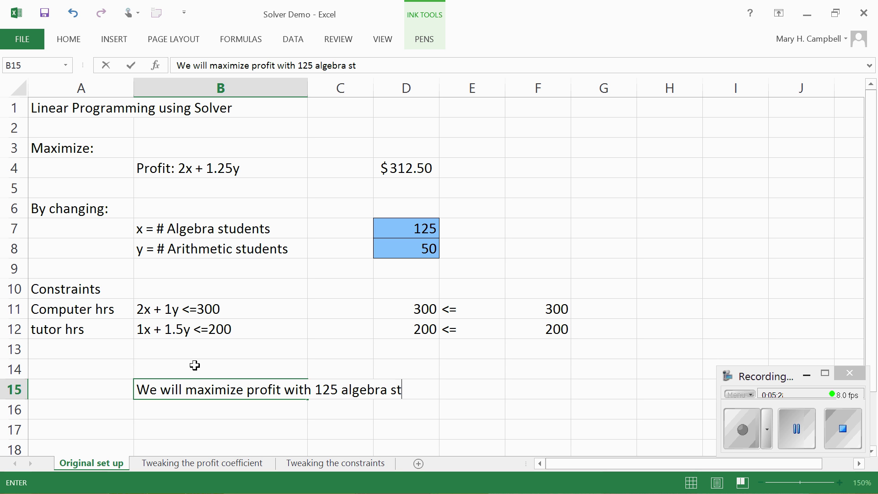
pyautogui.write('udents and ')
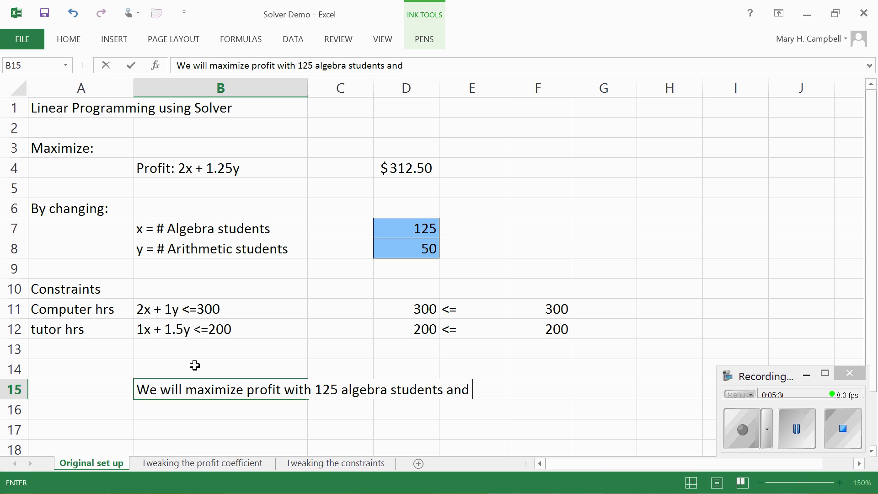
pyautogui.write('50 arit')
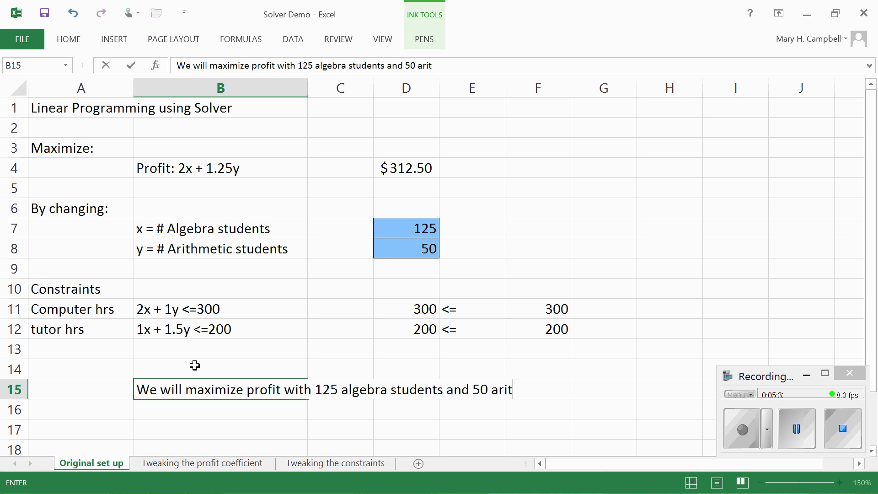
pyautogui.write('hmetic s')
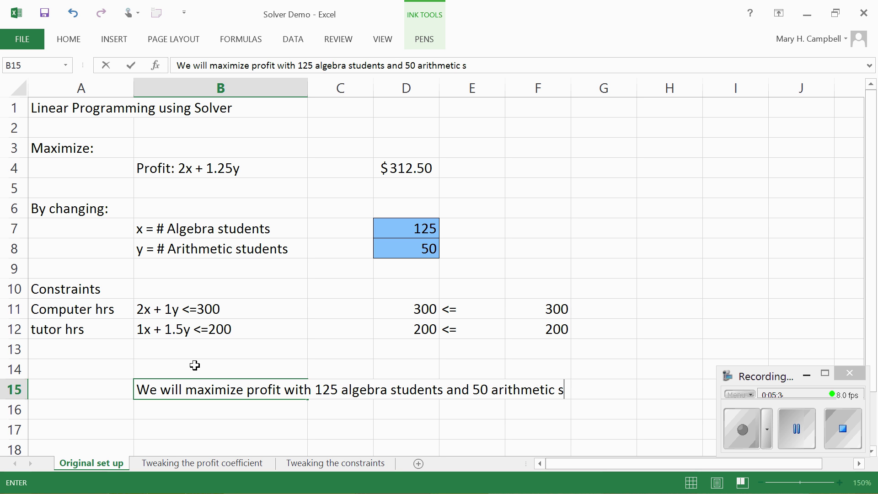
pyautogui.write('tudents')
pyautogui.press('Return')
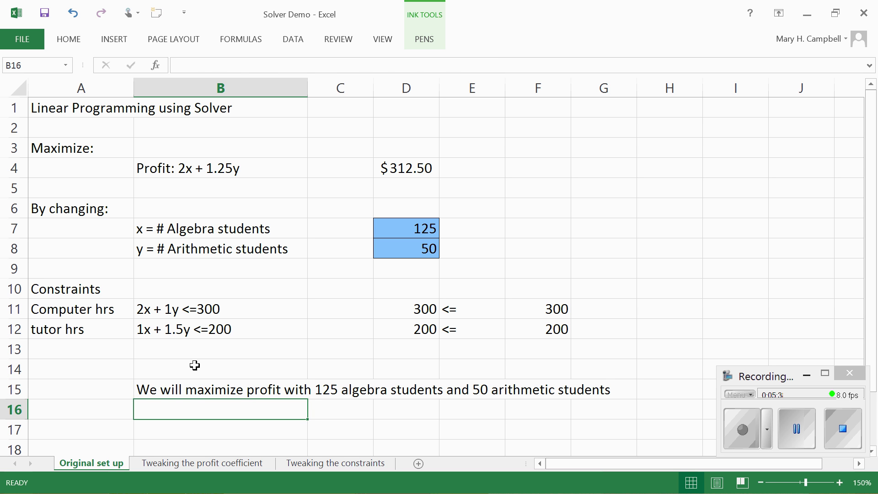
# - Merge and center the conclusion across B15:D16, wrap its text, and give it a border and blue fill
pyautogui.moveTo(148, 387); pyautogui.dragTo(385, 411)
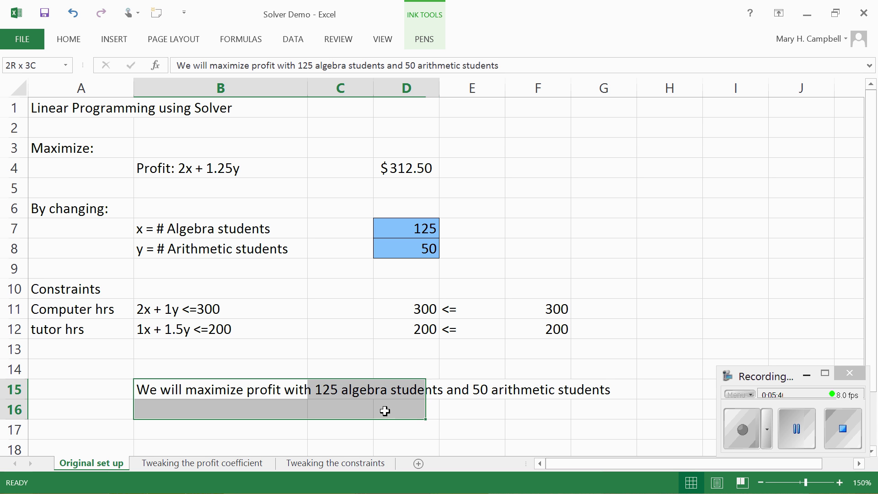
pyautogui.click(71, 39)
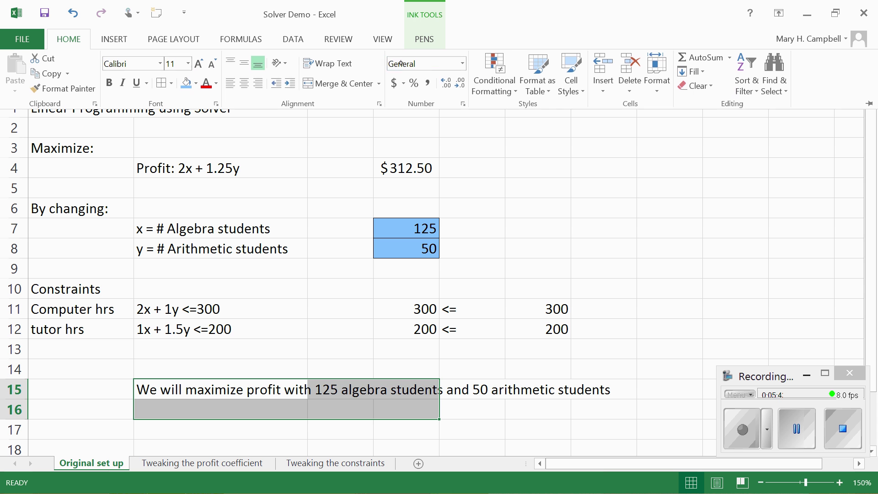
pyautogui.click(350, 84)
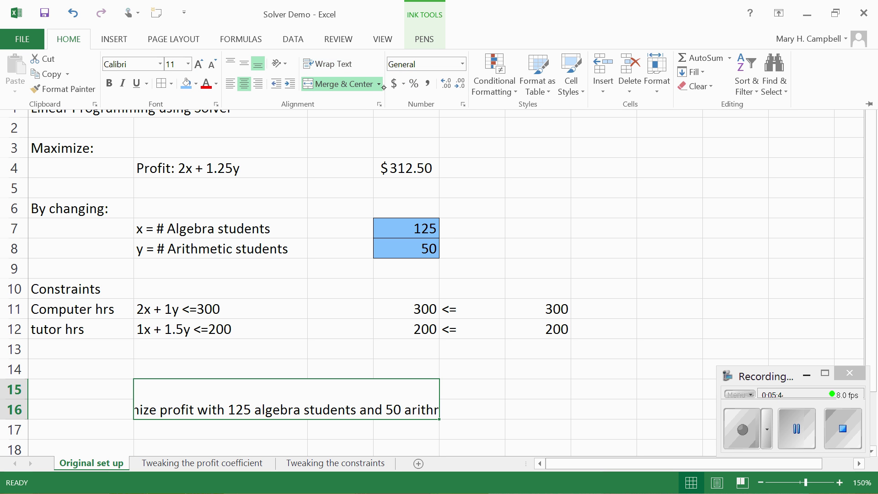
pyautogui.click(327, 64)
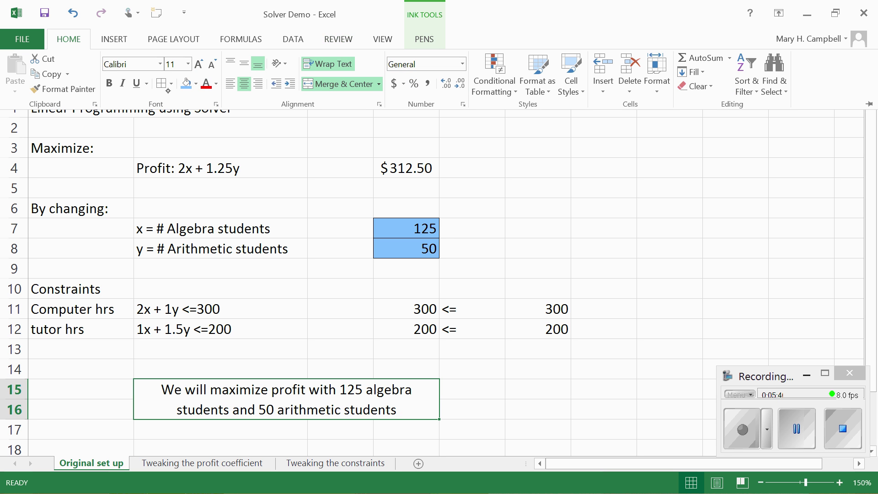
pyautogui.click(185, 83)
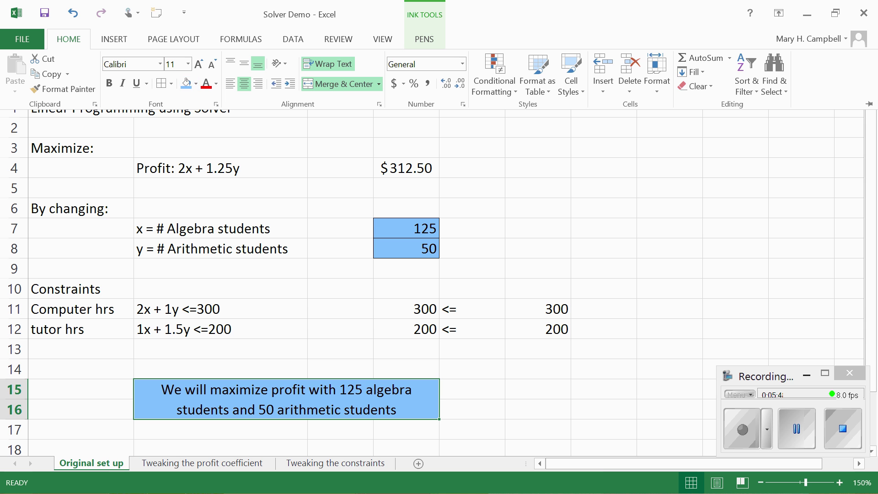
pyautogui.click(580, 383)
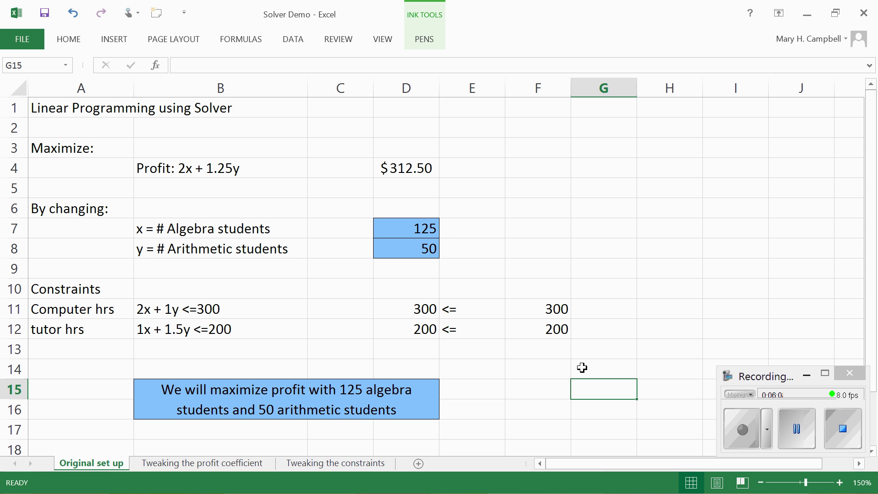
# - Run Solver again on the same model, keeping the solution and generating a Sensitivity report
pyautogui.click(73, 40)
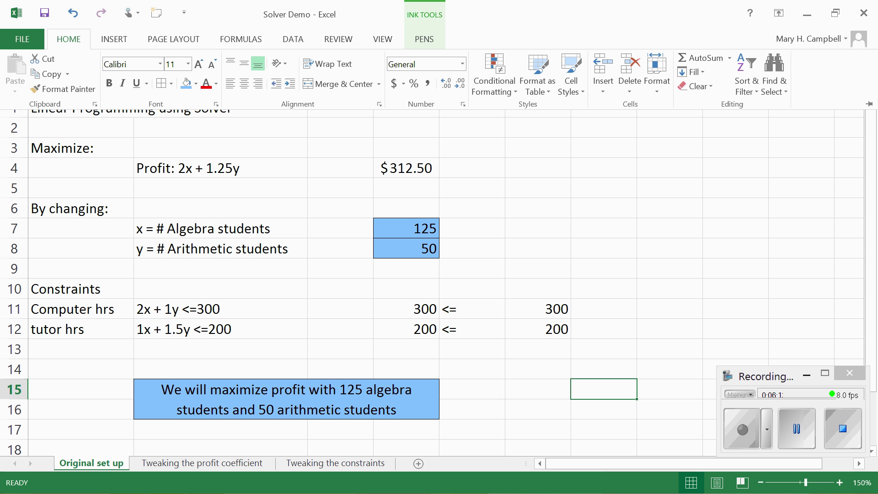
pyautogui.click(297, 39)
pyautogui.click(822, 67)
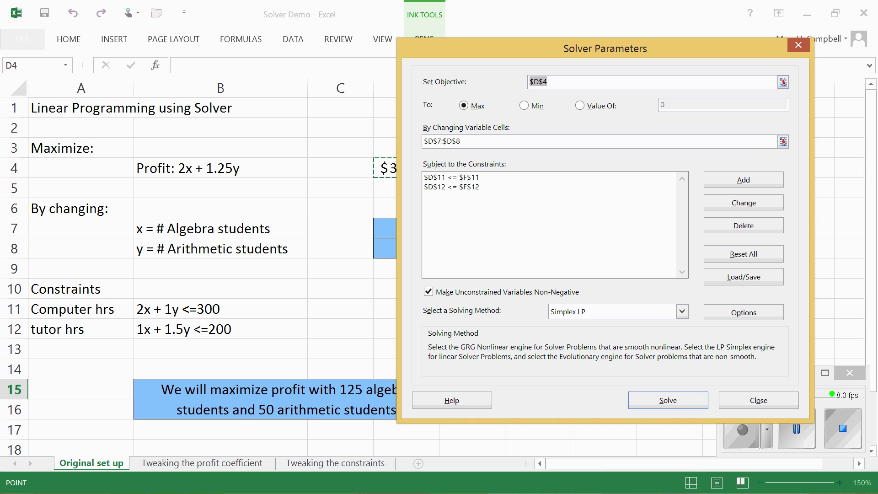
pyautogui.click(679, 399)
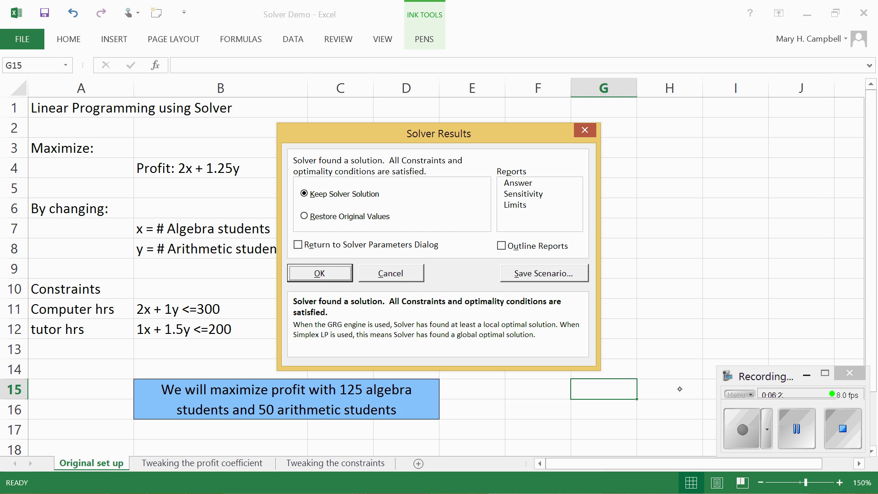
pyautogui.click(537, 194)
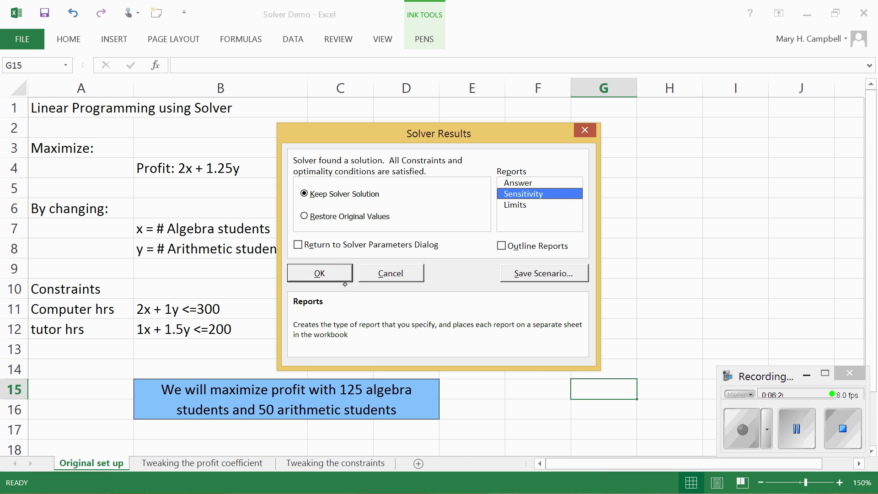
pyautogui.click(339, 271)
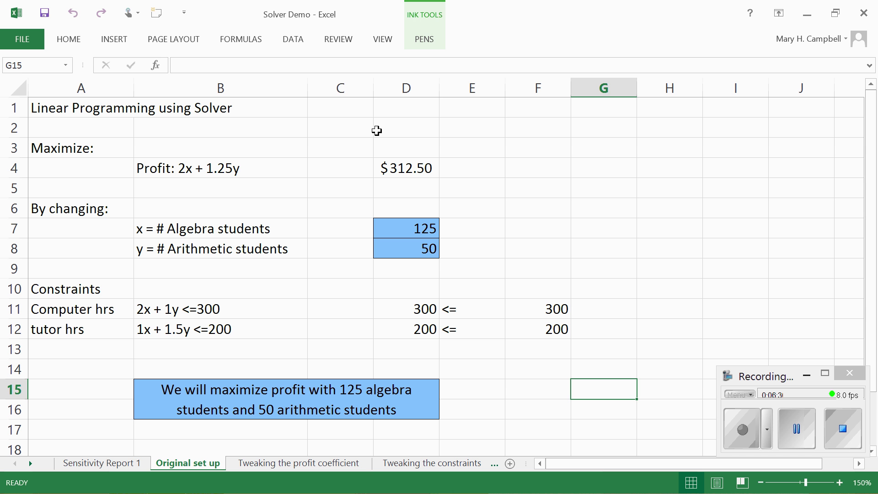
# - On the Sensitivity Report 1 sheet, circle the objective coefficients and final values in red ink and draw an arrow to the algebra students' allowable increase
pyautogui.click(117, 464)
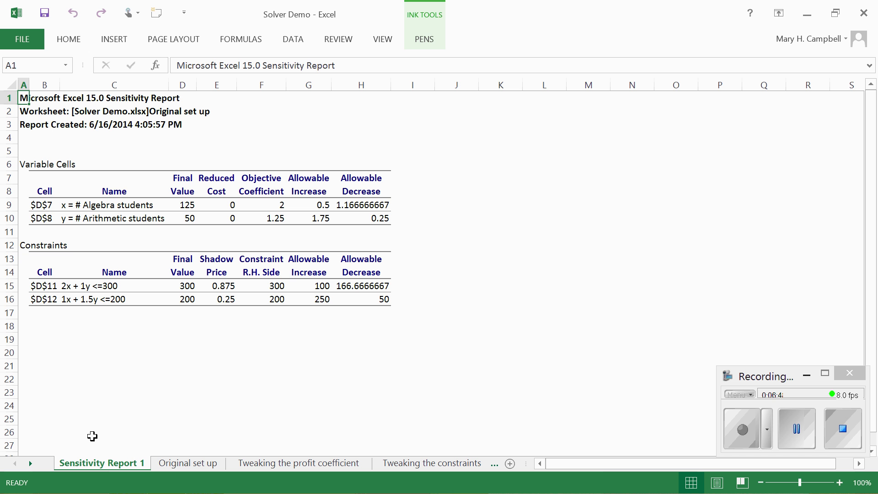
pyautogui.click(426, 39)
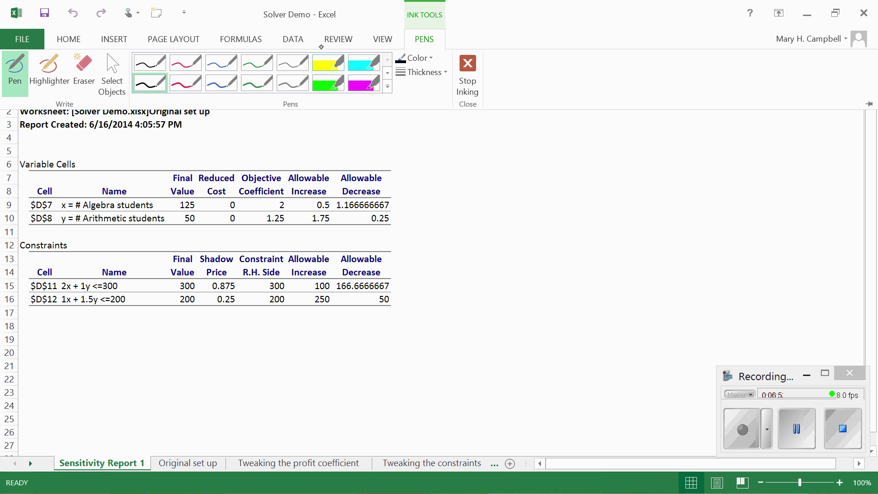
pyautogui.click(185, 62)
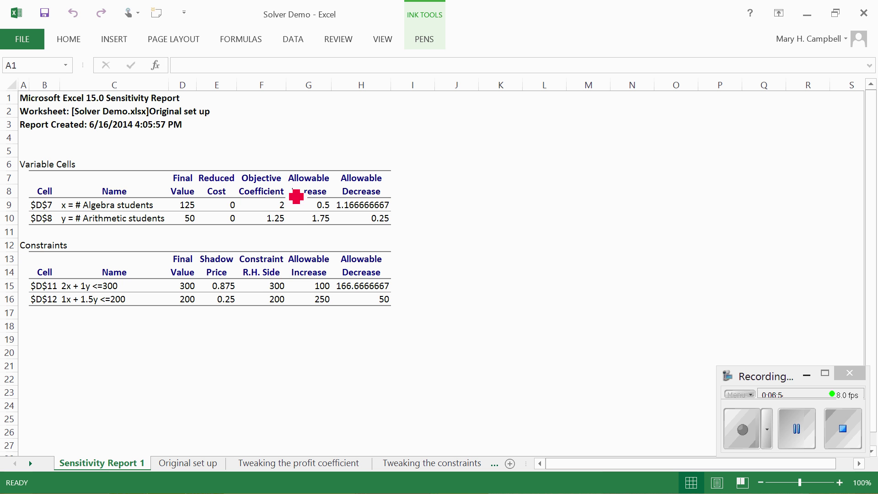
pyautogui.moveTo(282, 187)
pyautogui.mouseDown()
pyautogui.moveTo(243, 227)
pyautogui.moveTo(295, 234)
pyautogui.moveTo(284, 187)
pyautogui.mouseUp()
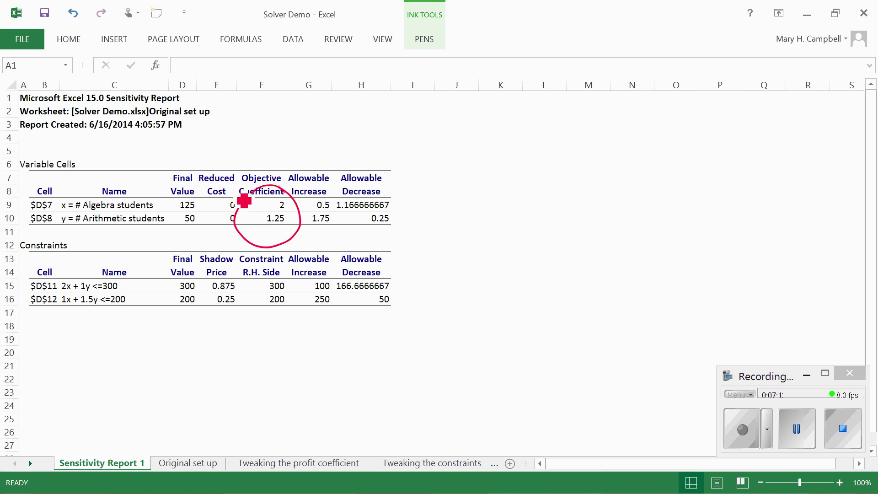
pyautogui.moveTo(204, 190)
pyautogui.mouseDown()
pyautogui.moveTo(180, 245)
pyautogui.moveTo(202, 190)
pyautogui.mouseUp()
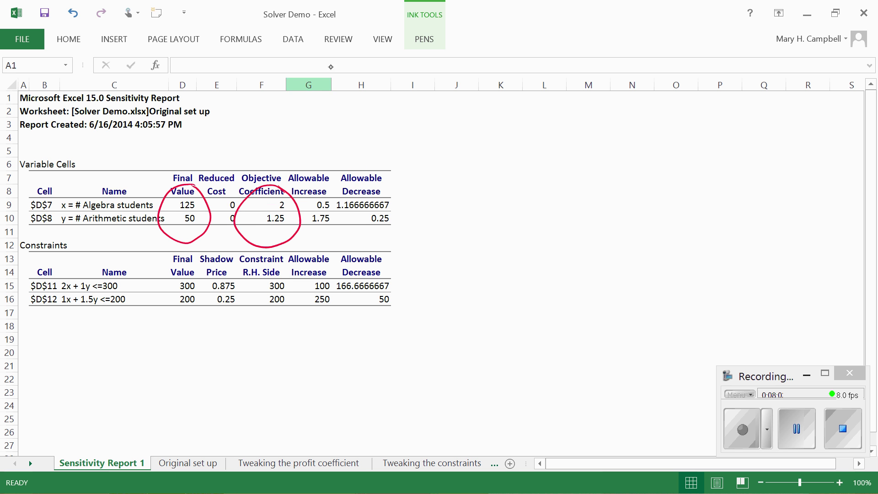
pyautogui.moveTo(345, 149)
pyautogui.mouseDown()
pyautogui.moveTo(337, 204)
pyautogui.moveTo(339, 194)
pyautogui.mouseUp()
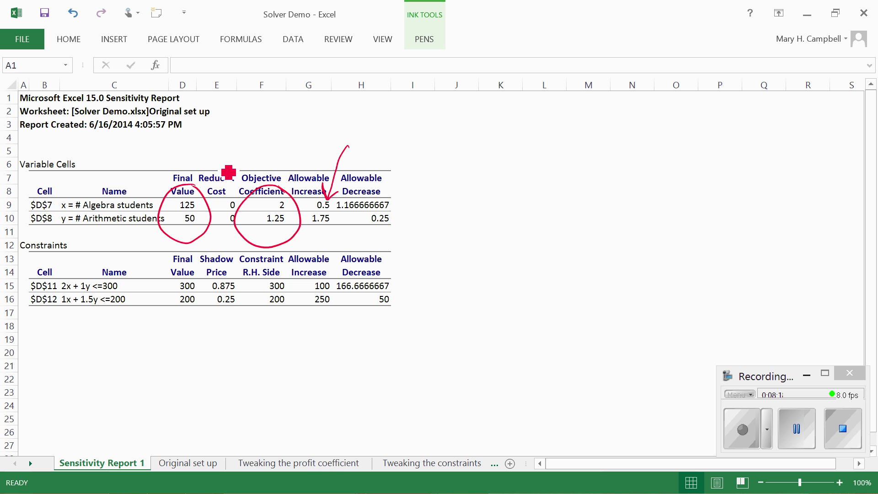
# - On the Tweaking the profit coefficient sheet, change the algebra students' coefficient in the D4 profit formula to 2.49
pyautogui.click(324, 463)
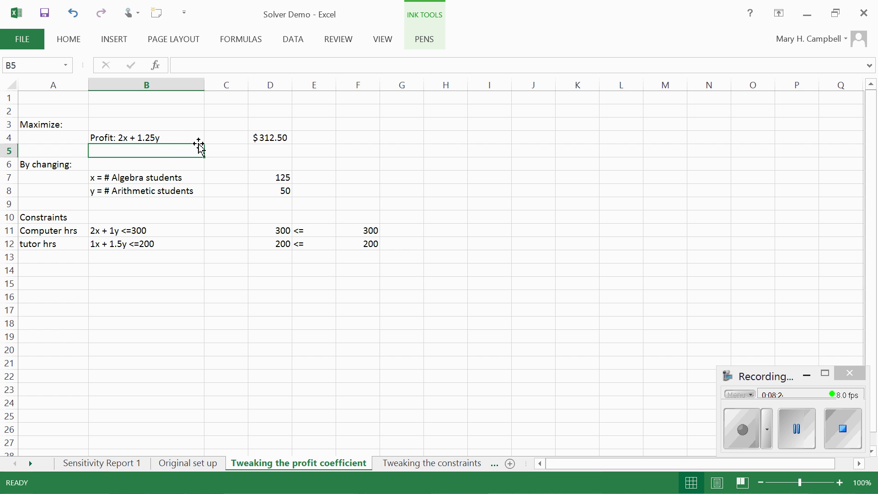
pyautogui.click(254, 135)
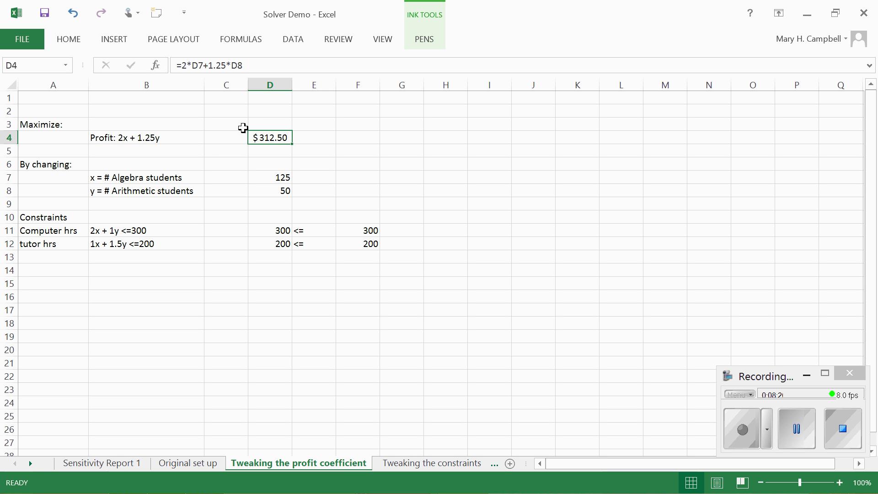
pyautogui.click(187, 66)
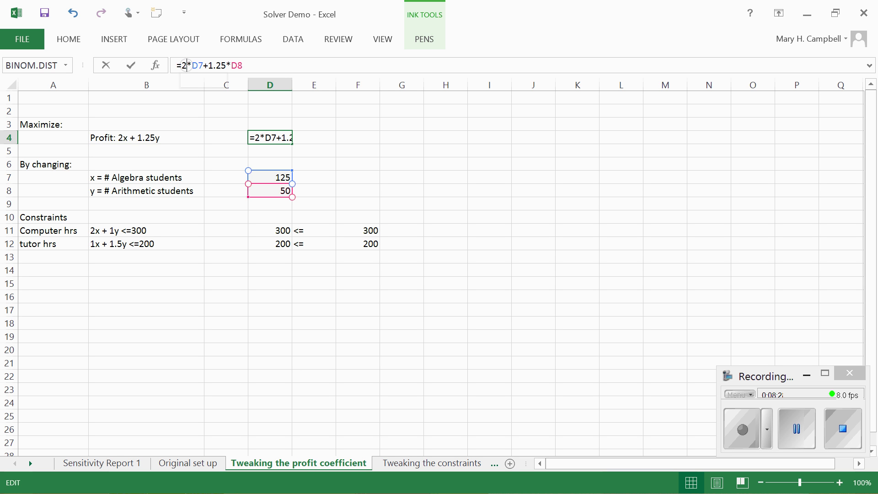
pyautogui.write('.')
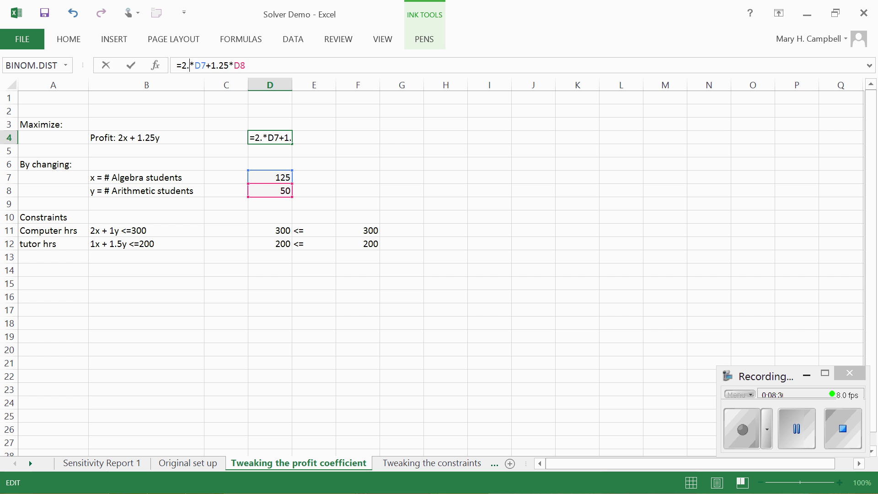
pyautogui.write('49')
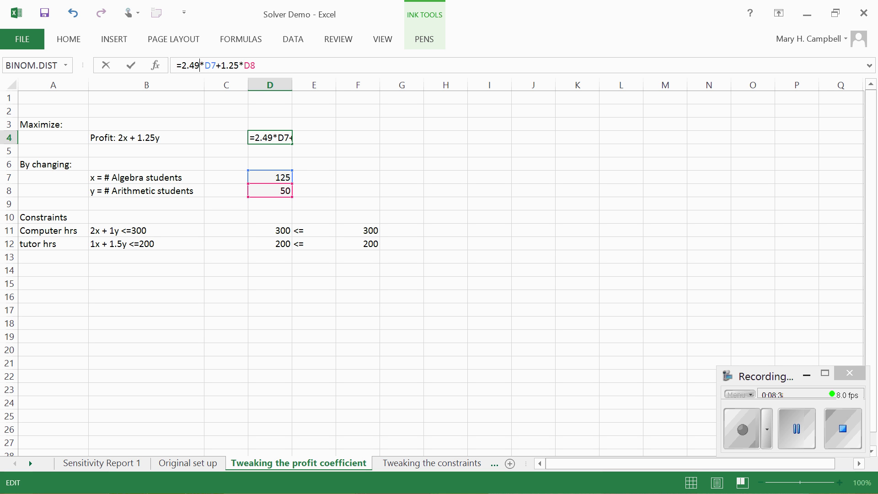
pyautogui.press('Return')
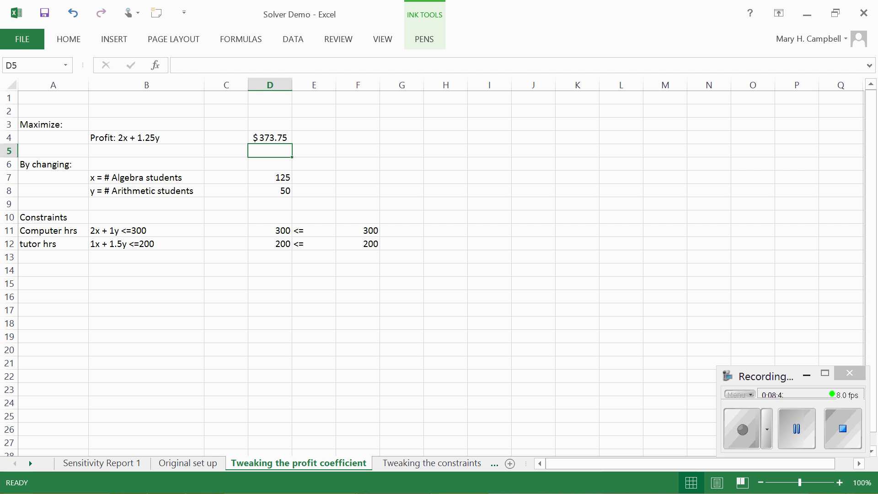
# - Run Solver to maximize profit with the 2.49 algebra coefficient and keep the solution
pyautogui.click(293, 37)
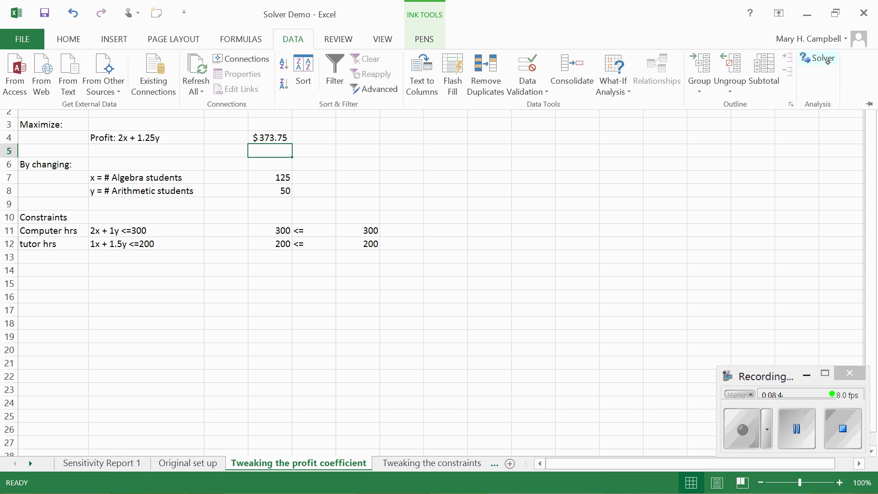
pyautogui.click(828, 60)
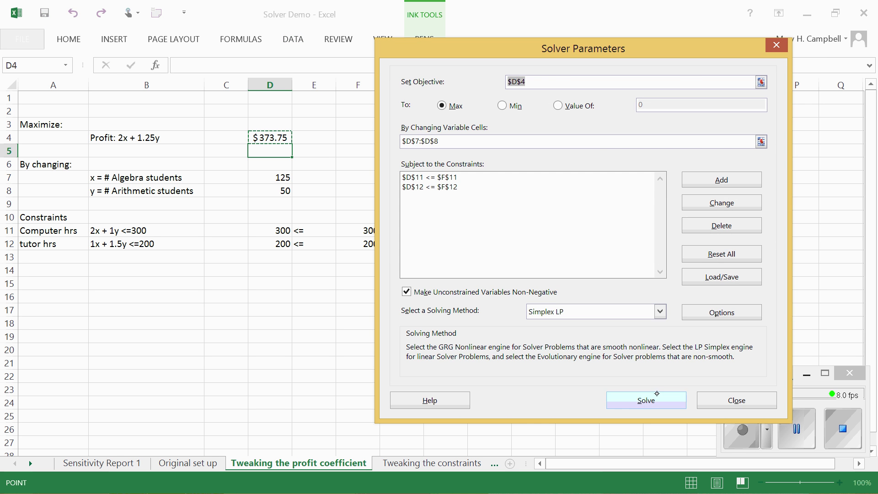
pyautogui.click(657, 394)
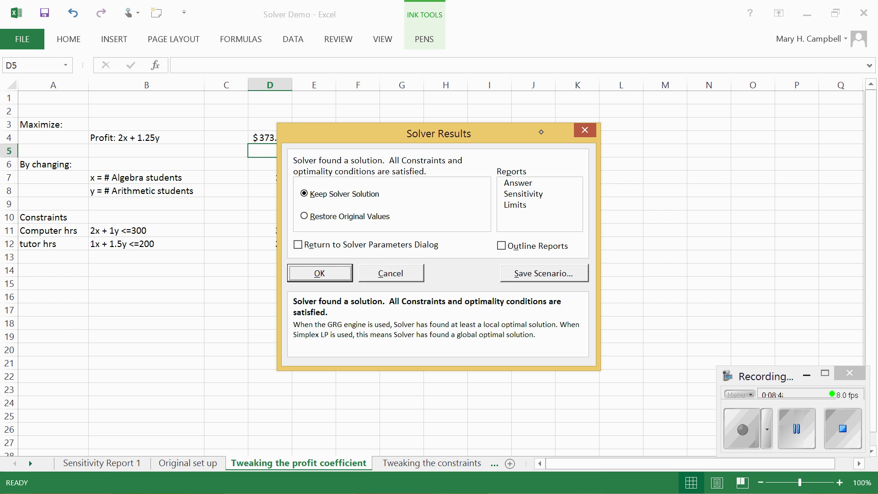
pyautogui.moveTo(541, 132); pyautogui.dragTo(670, 93)
pyautogui.click(462, 233)
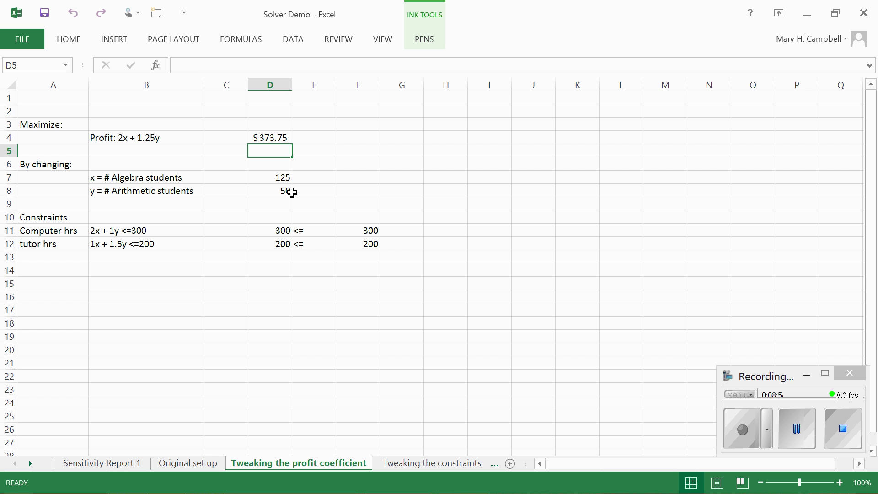
# - Set the algebra students' coefficient in the D4 profit formula to 2.51
pyautogui.click(269, 139)
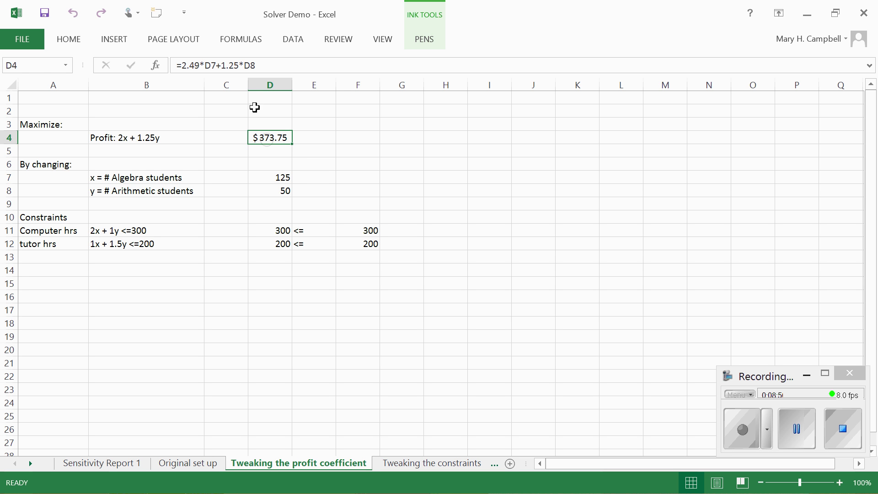
pyautogui.click(195, 65)
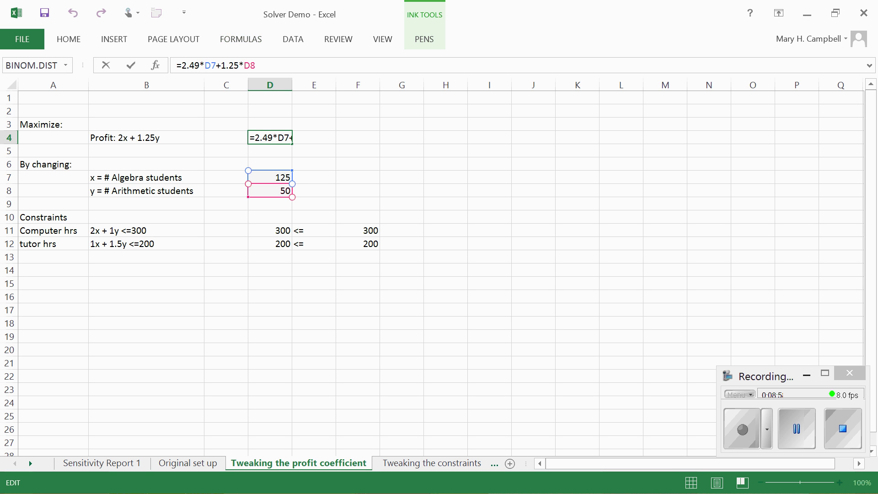
pyautogui.press('BackSpace')
pyautogui.press('BackSpace')
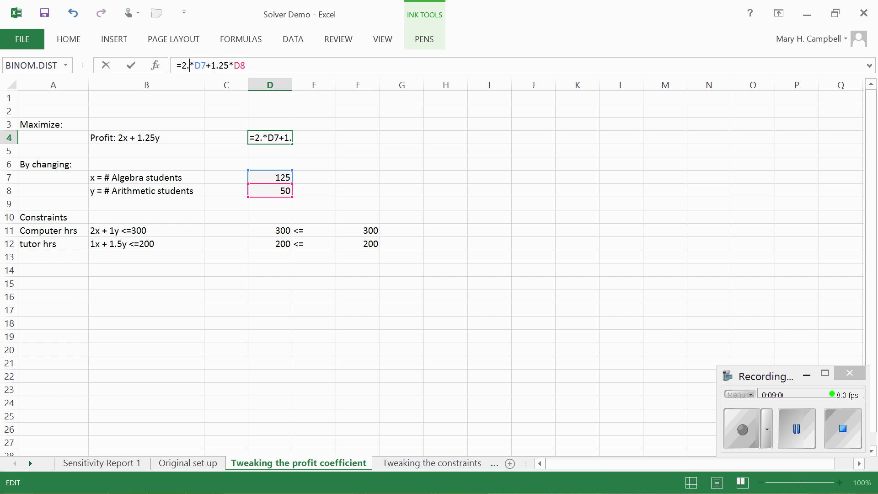
pyautogui.write('51')
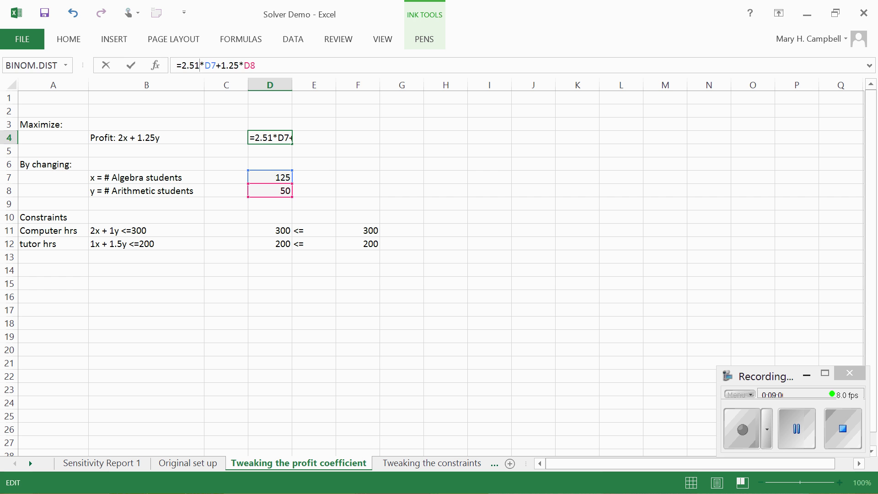
pyautogui.click(489, 164)
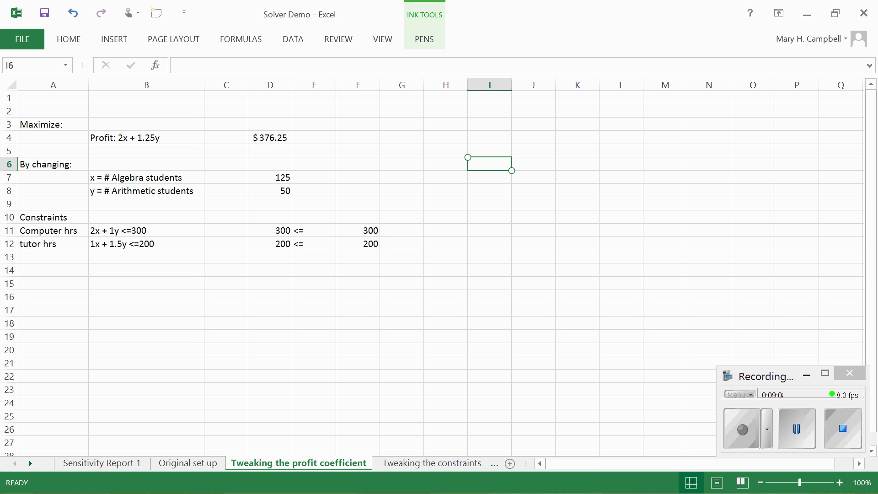
# - Solve the model with the 2.51 algebra coefficient using Solver's Simplex LP method
pyautogui.click(293, 38)
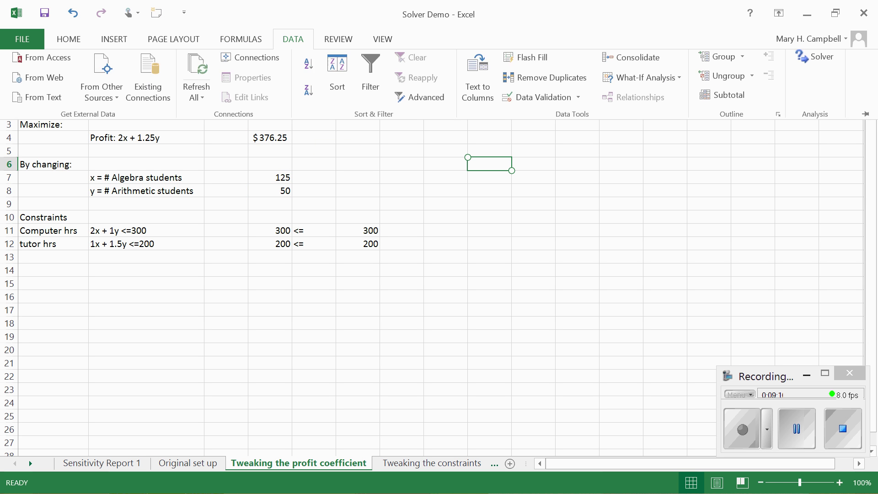
pyautogui.click(825, 63)
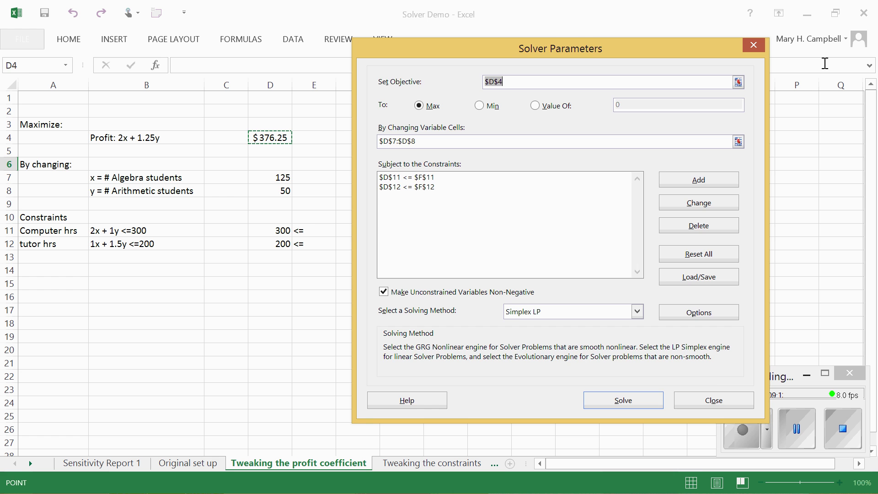
pyautogui.click(625, 402)
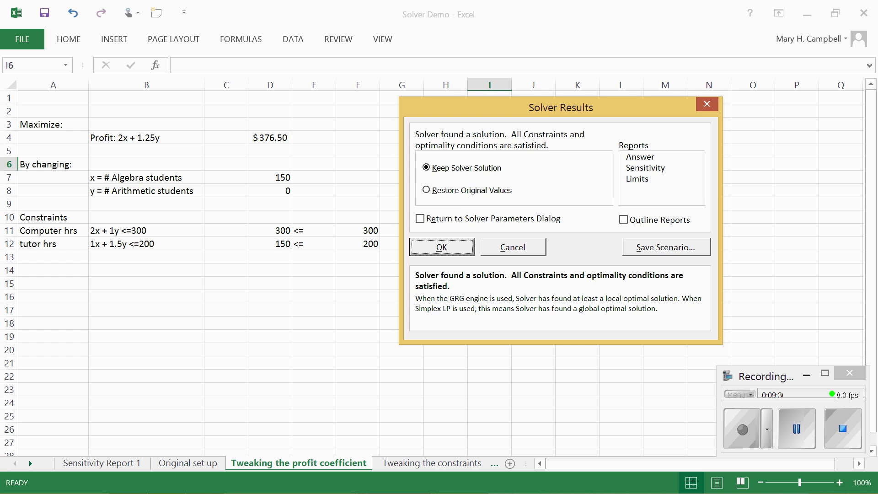
pyautogui.click(708, 110)
pyautogui.click(843, 428)
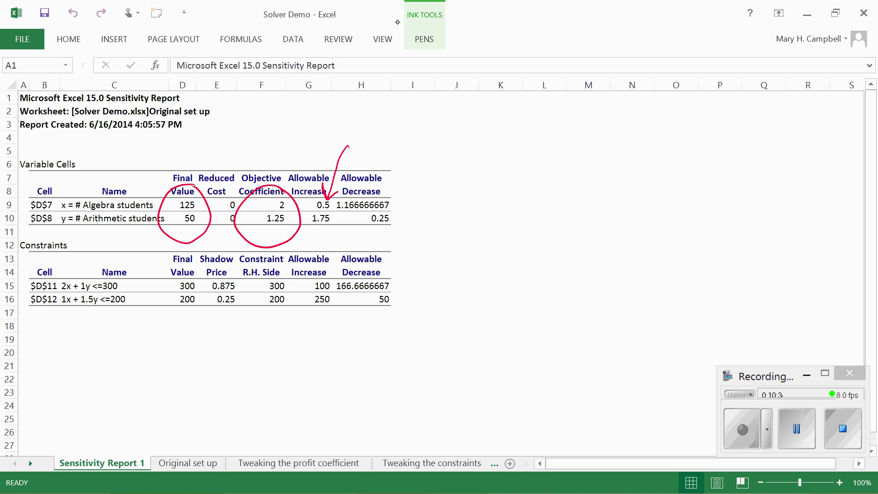
# - On the Sensitivity Report 1 sheet, circle the shadow prices of both constraints in blue ink
pyautogui.click(428, 37)
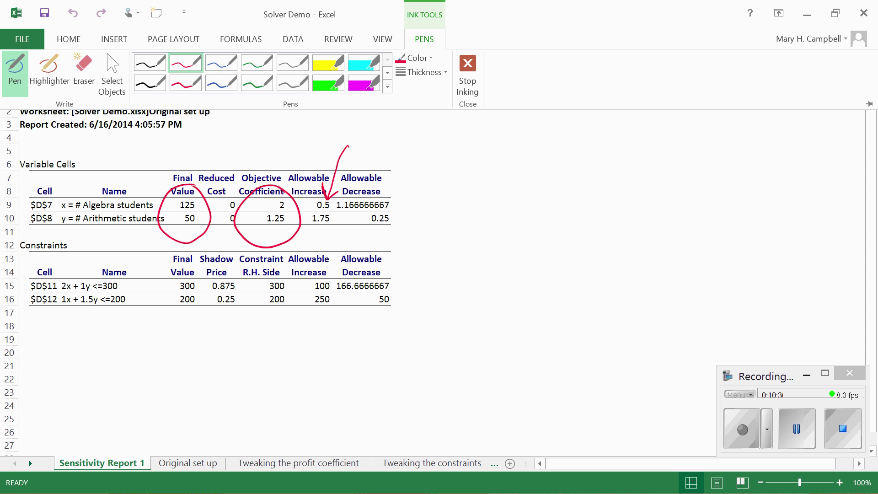
pyautogui.click(229, 64)
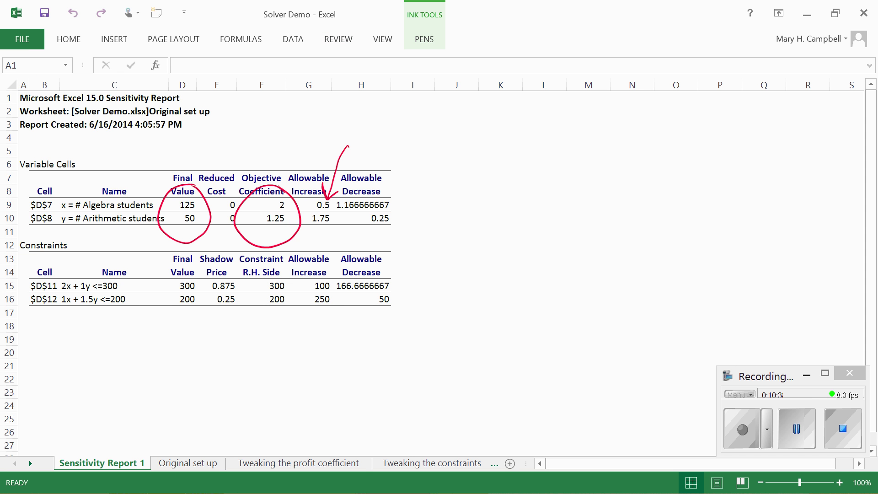
pyautogui.moveTo(231, 273)
pyautogui.mouseDown()
pyautogui.moveTo(213, 280)
pyautogui.moveTo(222, 315)
pyautogui.moveTo(220, 259)
pyautogui.mouseUp()
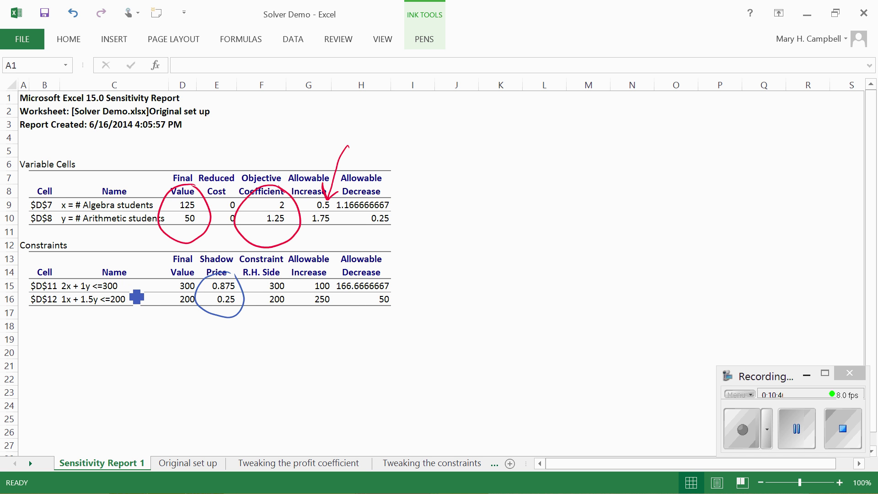
pyautogui.click(125, 287)
pyautogui.click(136, 300)
# - On the Tweaking the constraints sheet, set the computer hours limit in F11 to 301
pyautogui.click(439, 463)
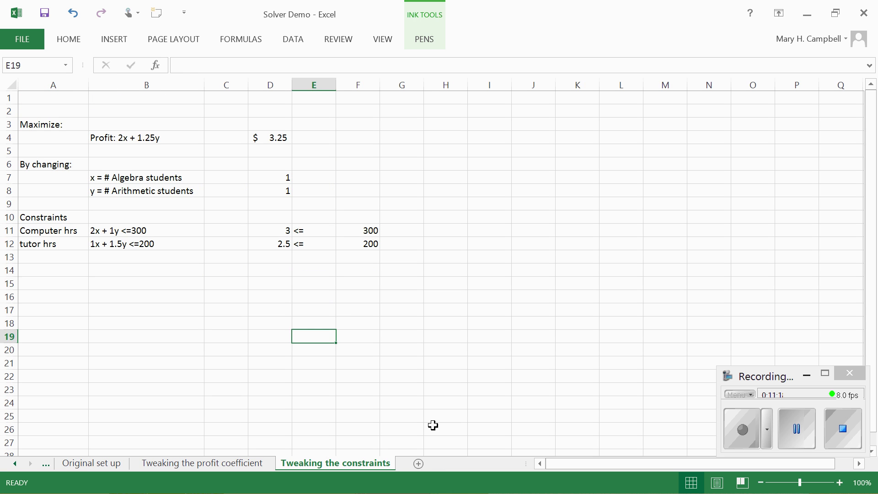
pyautogui.click(366, 229)
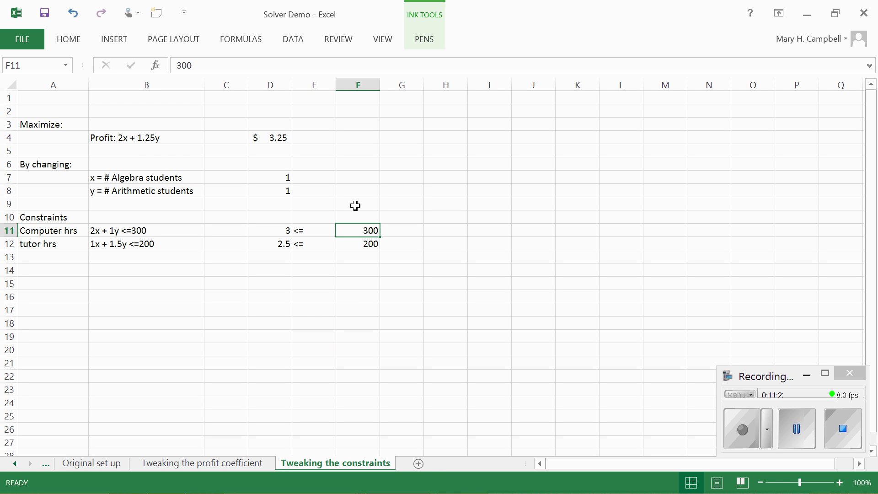
pyautogui.write('301')
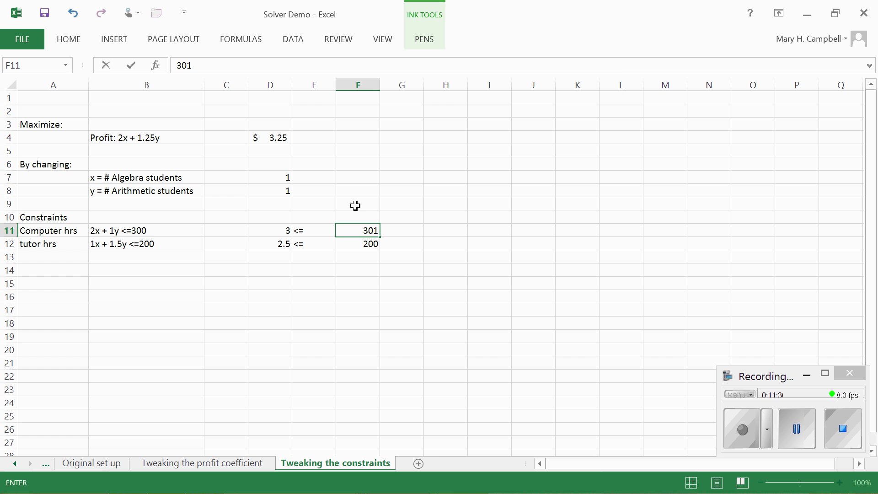
# - Run Solver on the Tweaking the constraints sheet to maximize profit with the 301 computer hours limit
pyautogui.click(296, 40)
pyautogui.click(821, 59)
pyautogui.click(297, 38)
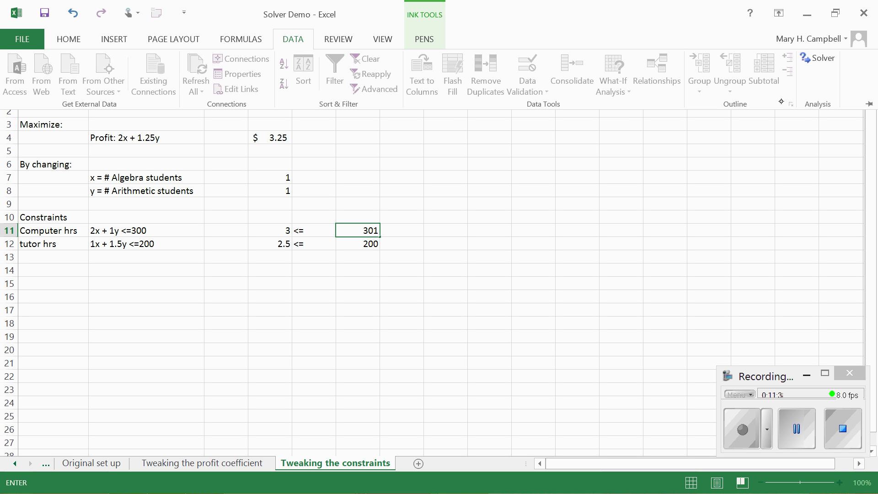
pyautogui.click(805, 57)
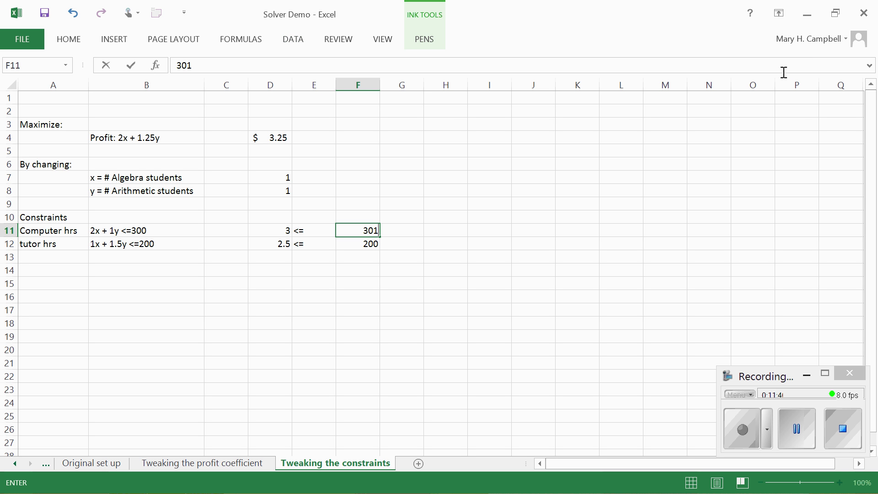
pyautogui.click(797, 428)
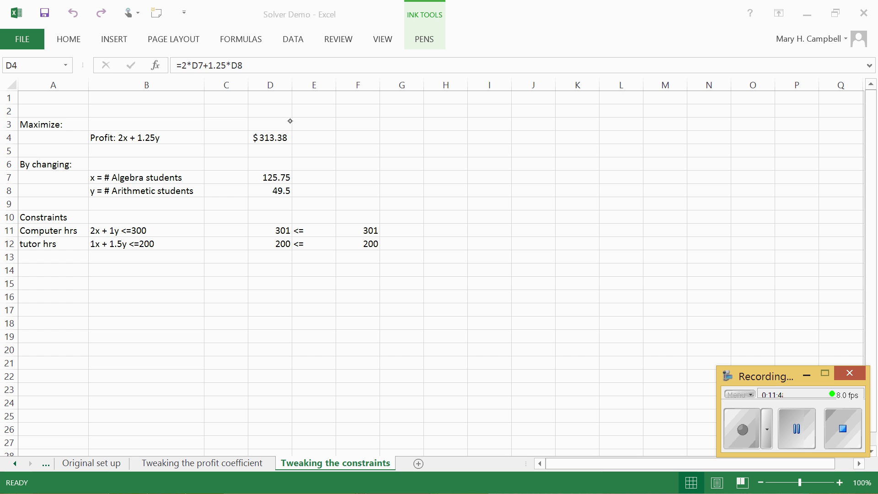
# - Circle the maximized profit in cell D4 of the Tweaking the constraints sheet in blue ink
pyautogui.moveTo(290, 121); pyautogui.dragTo(275, 152)
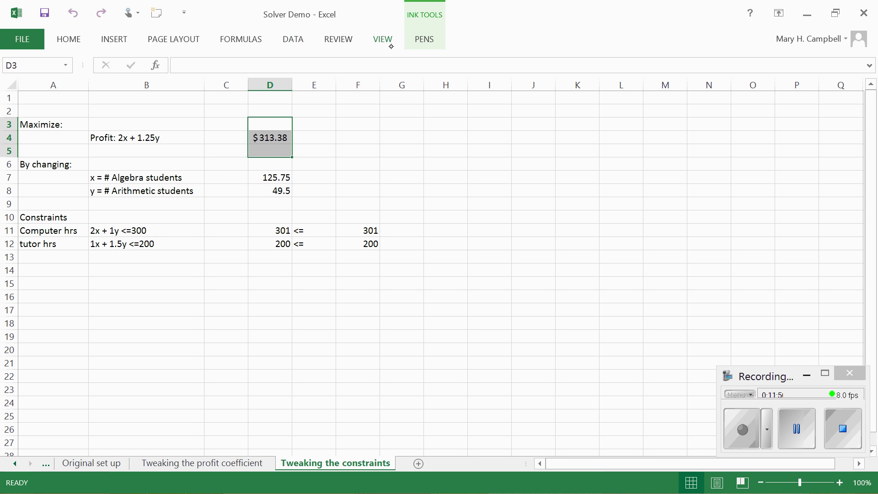
pyautogui.click(423, 37)
pyautogui.click(224, 63)
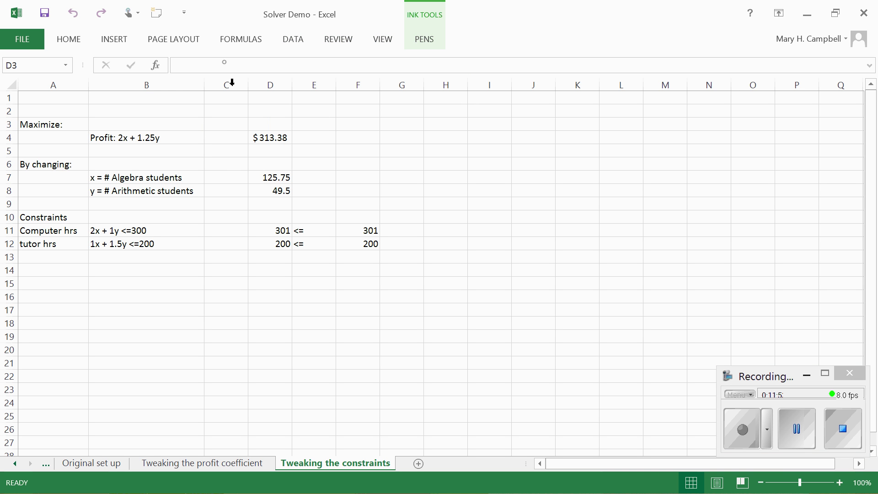
pyautogui.moveTo(297, 120)
pyautogui.mouseDown()
pyautogui.moveTo(279, 173)
pyautogui.moveTo(301, 114)
pyautogui.mouseUp()
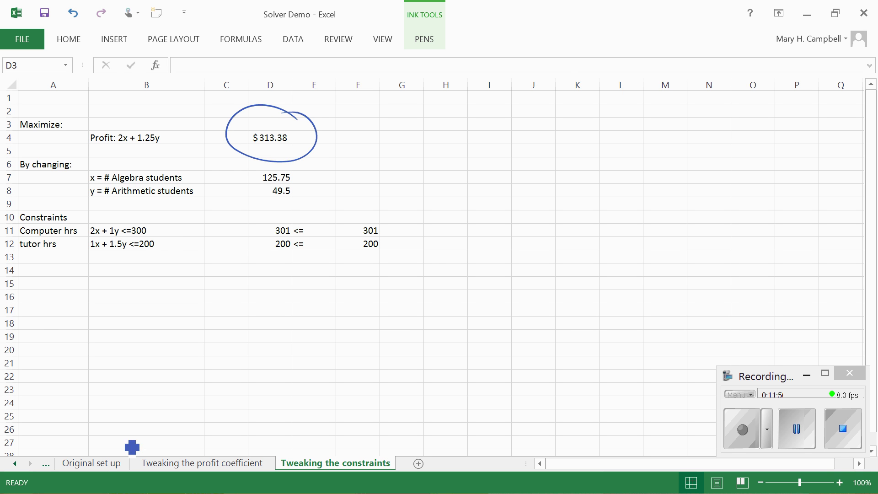
# - Check the profit in D4 on the Original set up sheet for comparison, and return to the Tweaking the constraints sheet
pyautogui.click(94, 463)
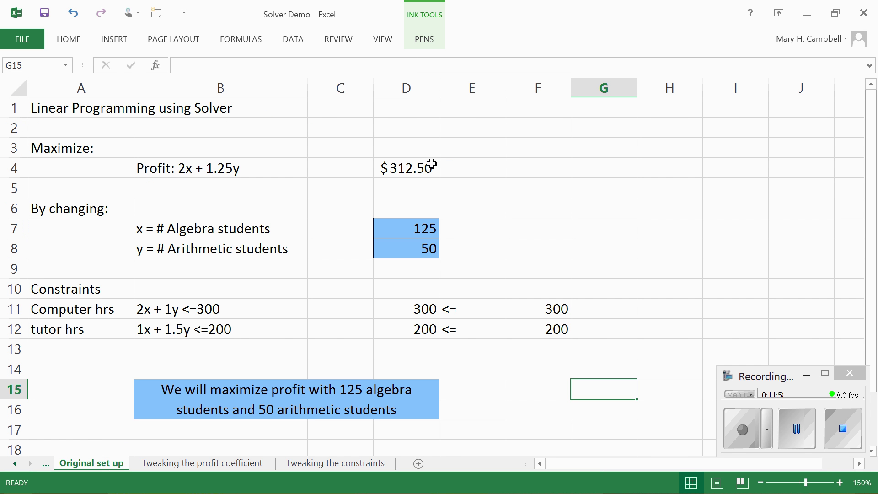
pyautogui.moveTo(448, 155); pyautogui.dragTo(398, 187)
pyautogui.click(522, 145)
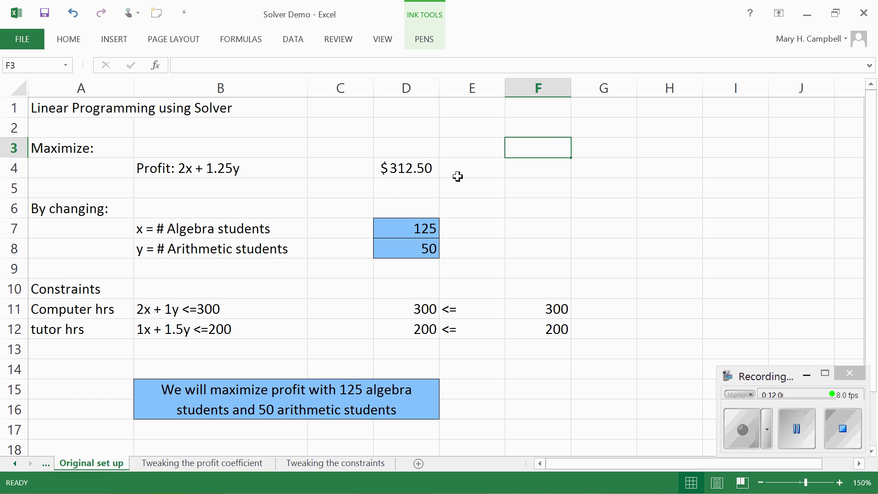
pyautogui.click(397, 178)
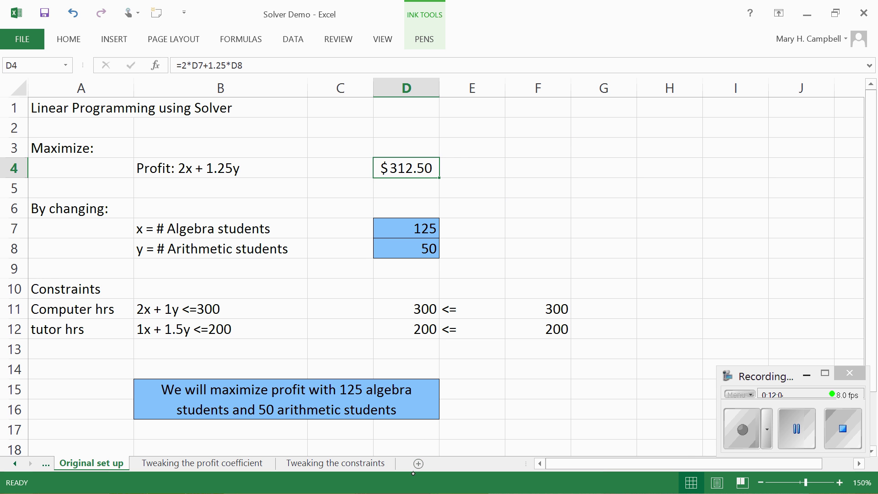
pyautogui.click(351, 464)
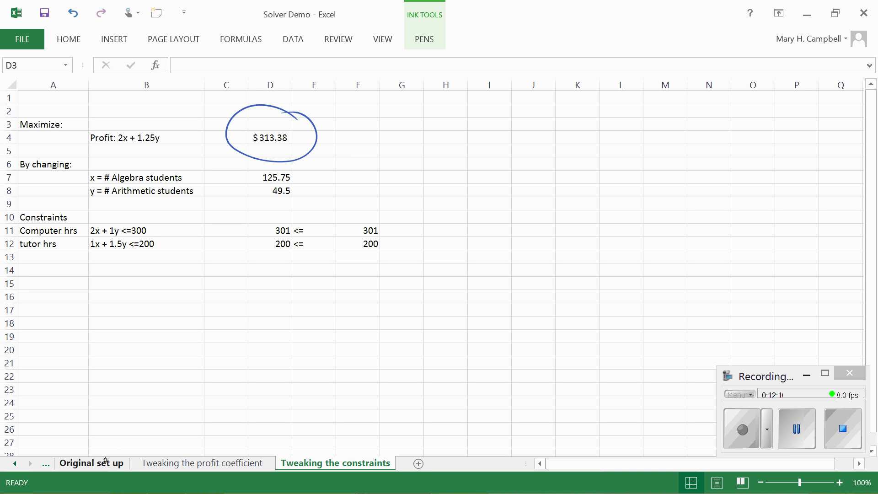
# - On the Sensitivity Report 1 sheet, draw blue ink arrows pointing at the 1x + 1.5y <=200 constraint and its shadow price
pyautogui.click(15, 464)
pyautogui.click(16, 464)
pyautogui.click(100, 463)
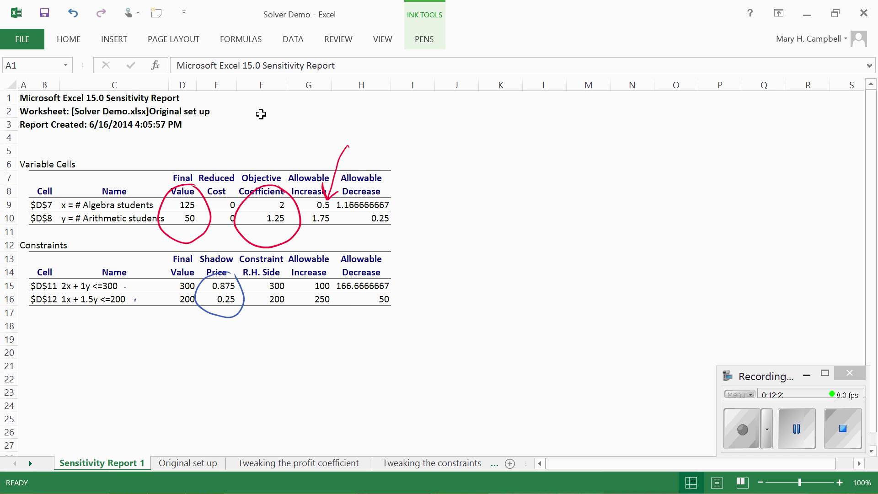
pyautogui.click(424, 38)
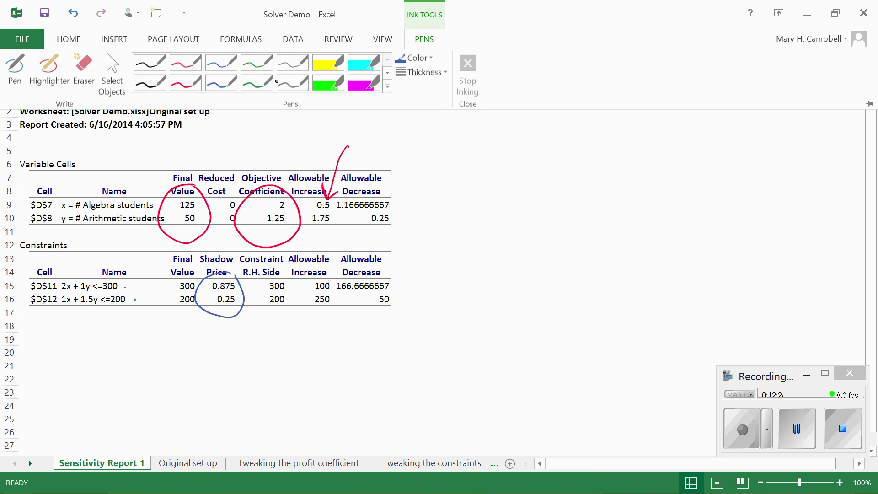
pyautogui.click(227, 63)
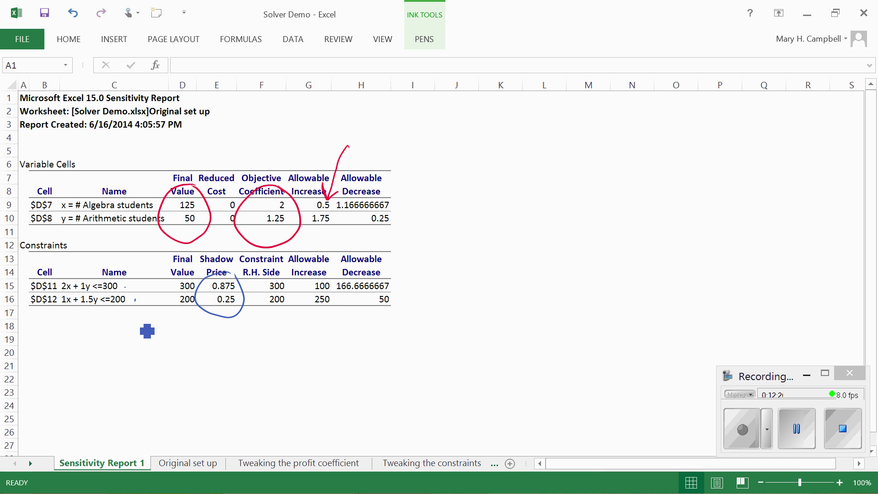
pyautogui.moveTo(144, 339); pyautogui.dragTo(126, 312)
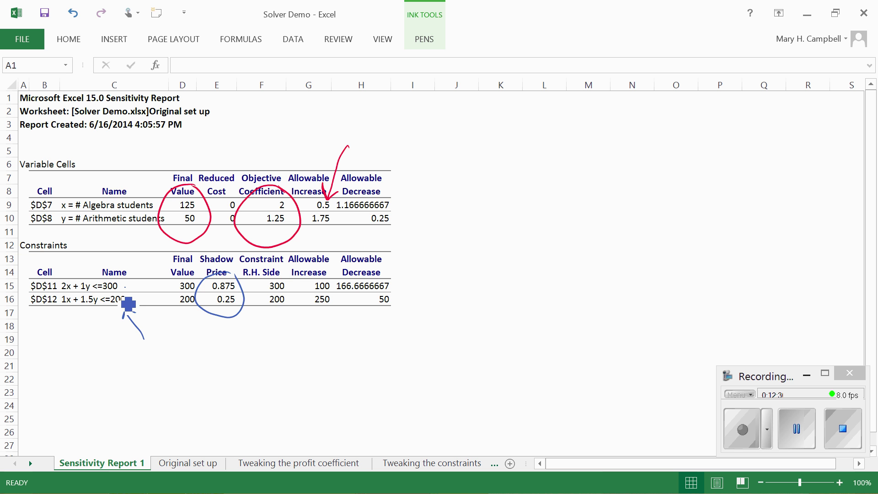
pyautogui.moveTo(261, 338); pyautogui.dragTo(233, 308)
pyautogui.moveTo(232, 320); pyautogui.dragTo(246, 311)
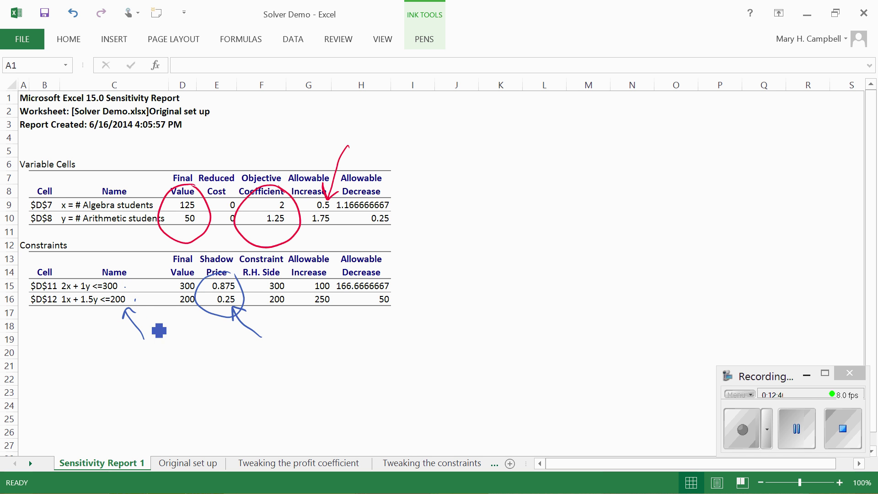
# - Handwrite the calculation 10 x .25 = $2.50 in blue ink below the Constraints table of the sensitivity report
pyautogui.moveTo(232, 361)
pyautogui.mouseDown()
pyautogui.moveTo(231, 382)
pyautogui.moveTo(286, 369)
pyautogui.mouseUp()
pyautogui.moveTo(286, 353); pyautogui.dragTo(274, 369)
pyautogui.click(311, 366)
pyautogui.moveTo(323, 350); pyautogui.dragTo(334, 363)
pyautogui.moveTo(346, 340)
pyautogui.mouseDown()
pyautogui.moveTo(352, 354)
pyautogui.moveTo(355, 339)
pyautogui.mouseUp()
pyautogui.moveTo(378, 337); pyautogui.dragTo(383, 335)
pyautogui.moveTo(381, 344); pyautogui.dragTo(379, 348)
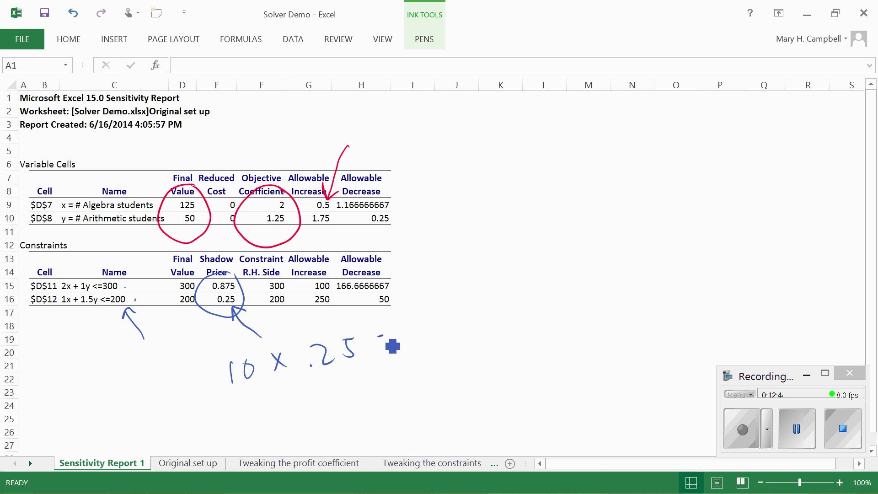
pyautogui.moveTo(414, 326); pyautogui.dragTo(441, 349)
pyautogui.click(454, 340)
pyautogui.moveTo(458, 315); pyautogui.dragTo(457, 335)
pyautogui.moveTo(459, 315); pyautogui.dragTo(497, 304)
pyautogui.moveTo(409, 317); pyautogui.dragTo(395, 337)
pyautogui.moveTo(403, 342); pyautogui.dragTo(402, 311)
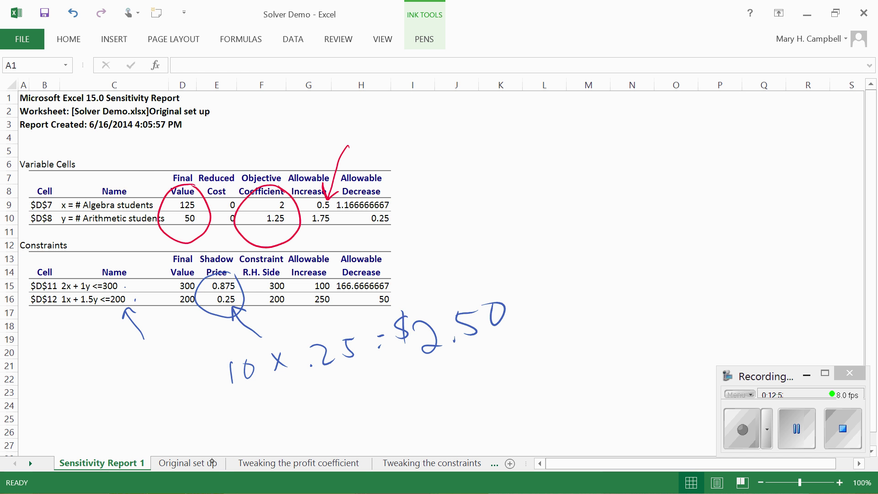
# - On the Tweaking the constraints sheet, set the computer hours limit in F11 to 300 and the tutor hours limit in F12 to 210
pyautogui.click(187, 463)
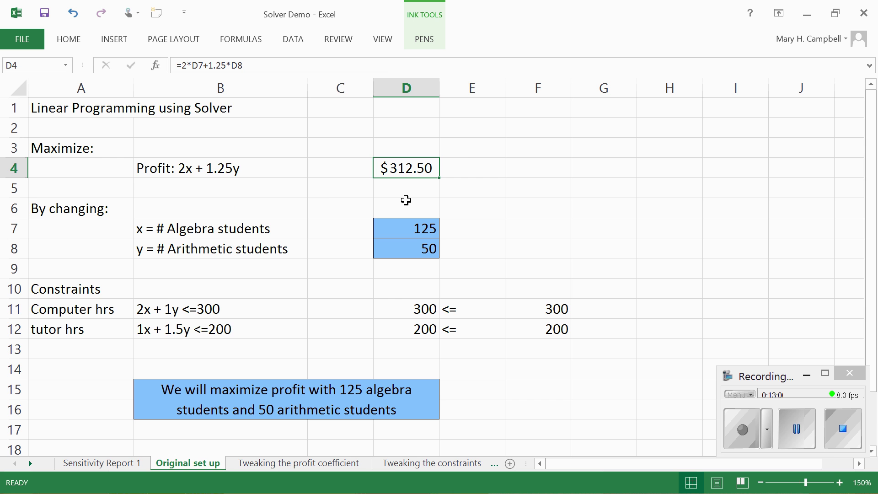
pyautogui.click(434, 464)
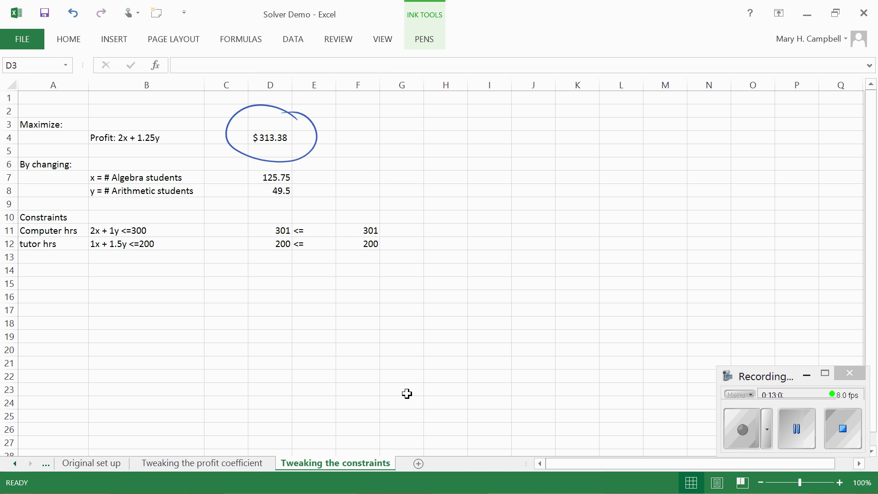
pyautogui.click(369, 230)
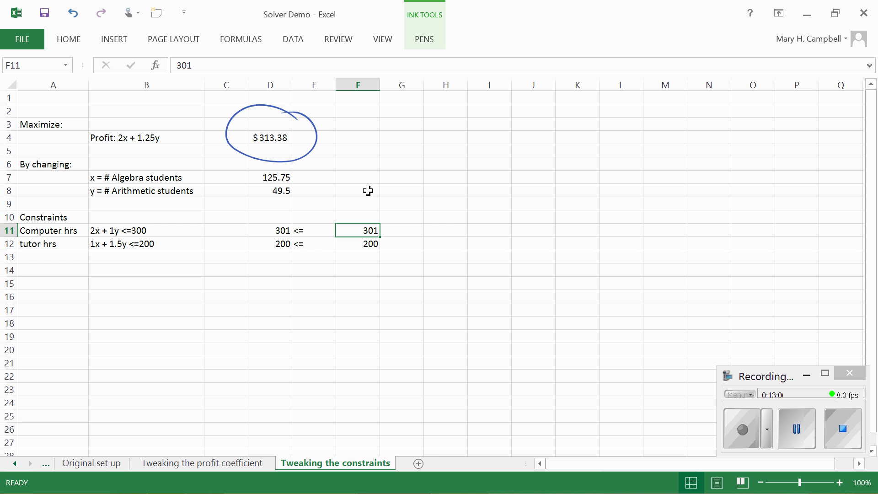
pyautogui.write('300')
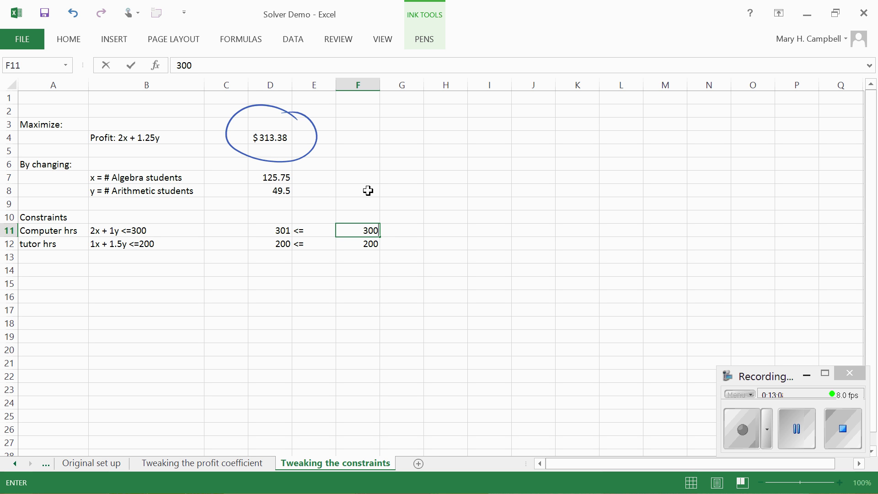
pyautogui.press('Return')
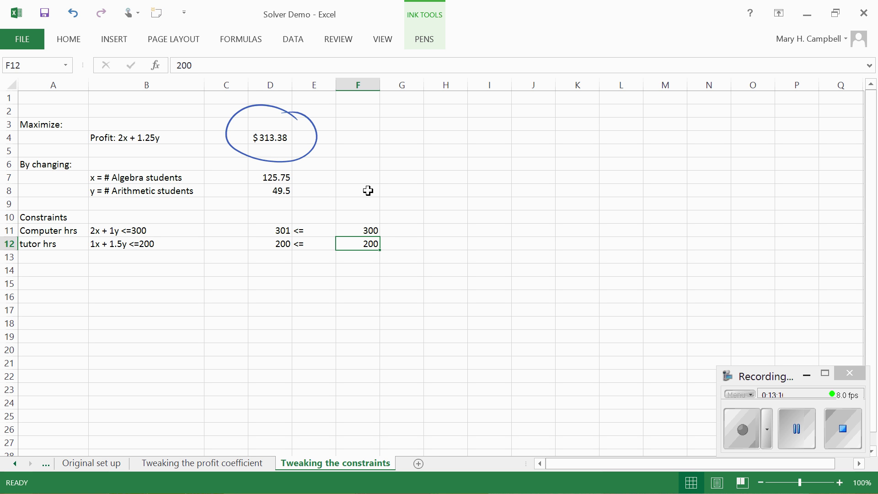
pyautogui.write('210')
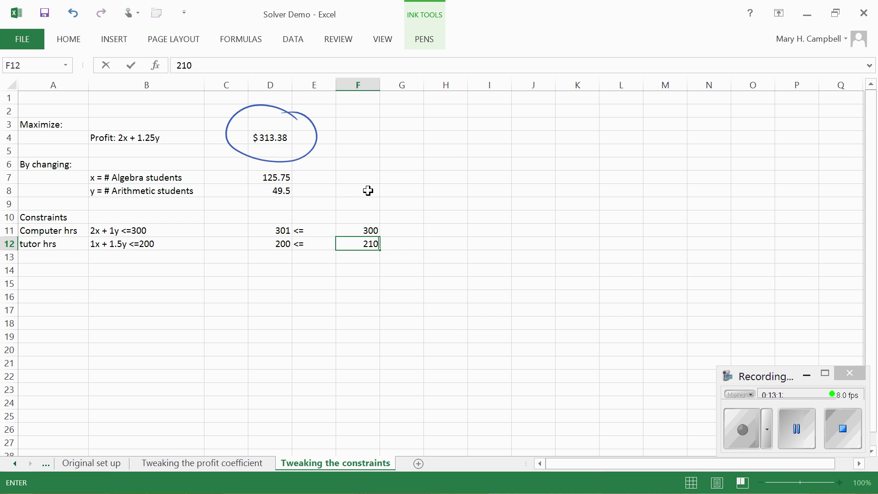
pyautogui.click(446, 336)
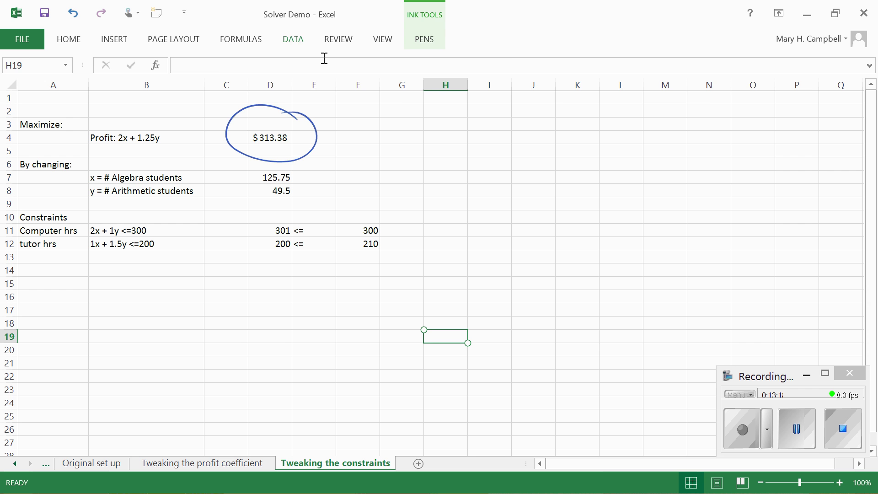
# - Run Solver on the Tweaking the constraints sheet to maximize profit in D4 with Simplex LP, and keep the solution
pyautogui.click(293, 39)
pyautogui.click(822, 61)
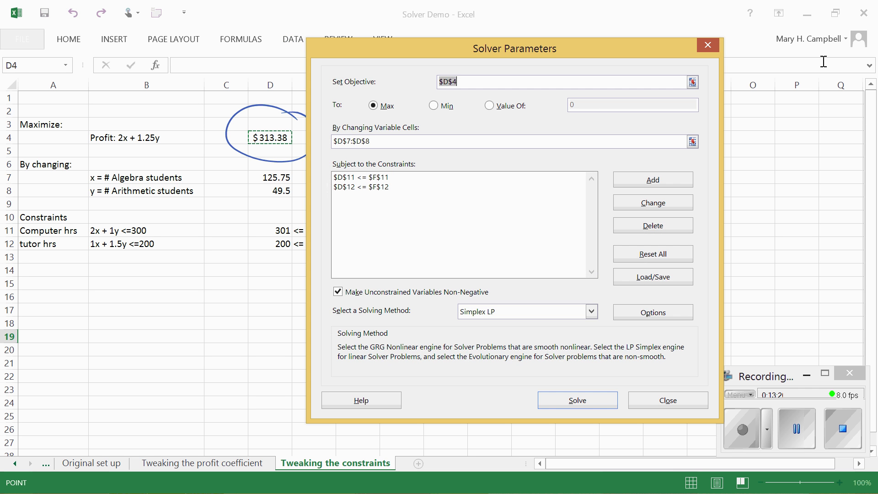
pyautogui.click(585, 399)
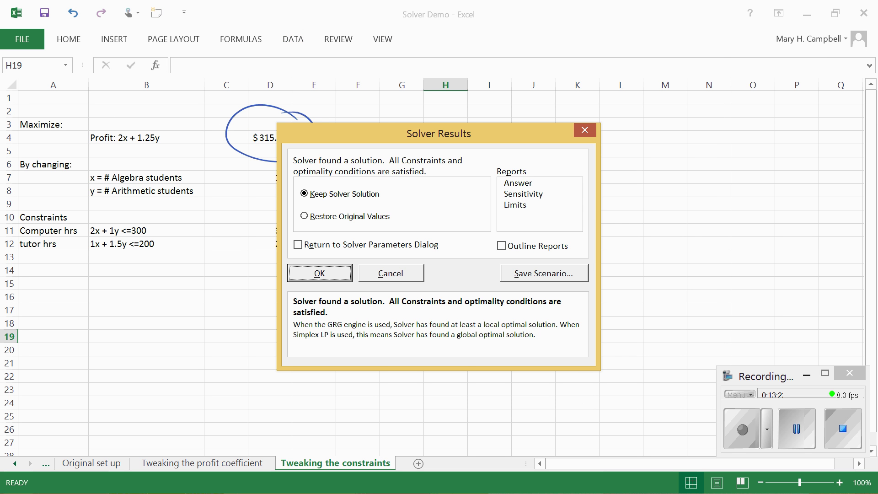
pyautogui.moveTo(439, 134); pyautogui.dragTo(583, 110)
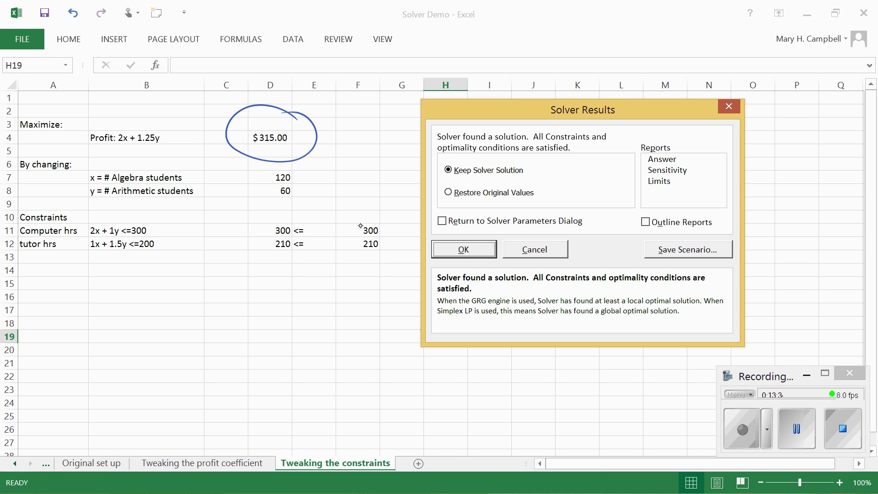
pyautogui.click(474, 249)
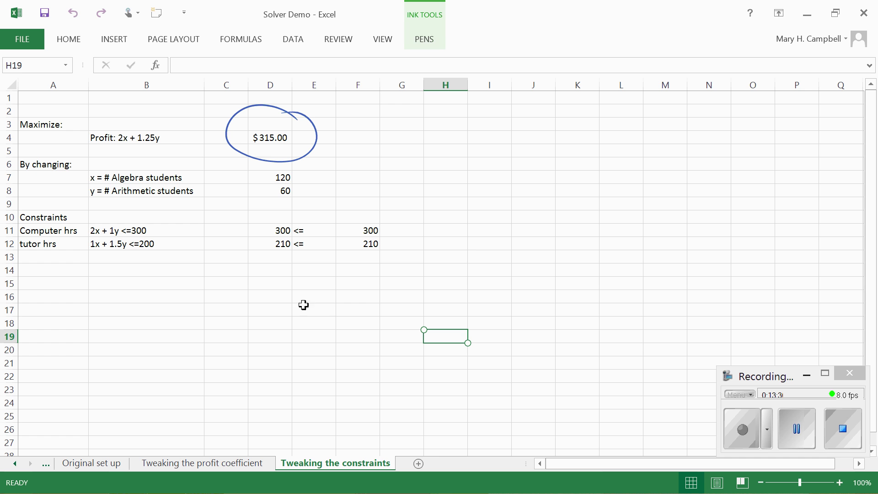
# - Review the shadow price calculation on the Sensitivity Report 1 sheet, and check the profit on the Original set up sheet for comparison
pyautogui.click(796, 428)
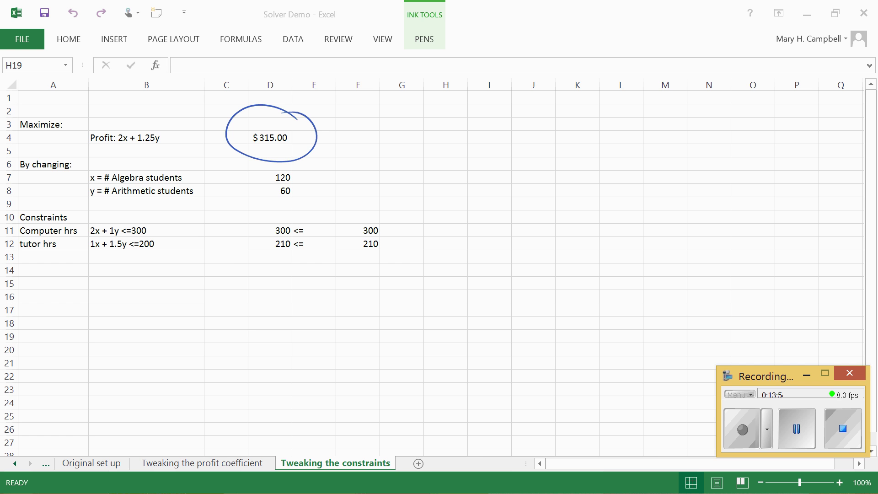
pyautogui.click(46, 463)
pyautogui.click(101, 464)
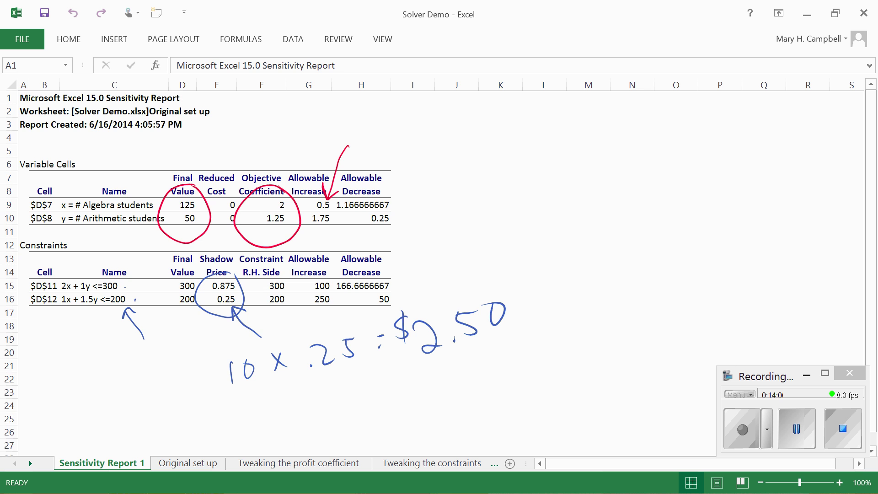
pyautogui.click(187, 464)
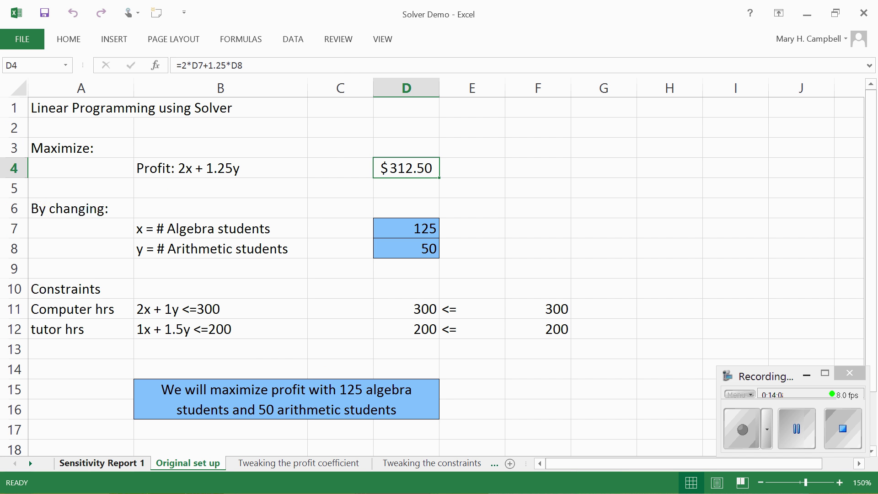